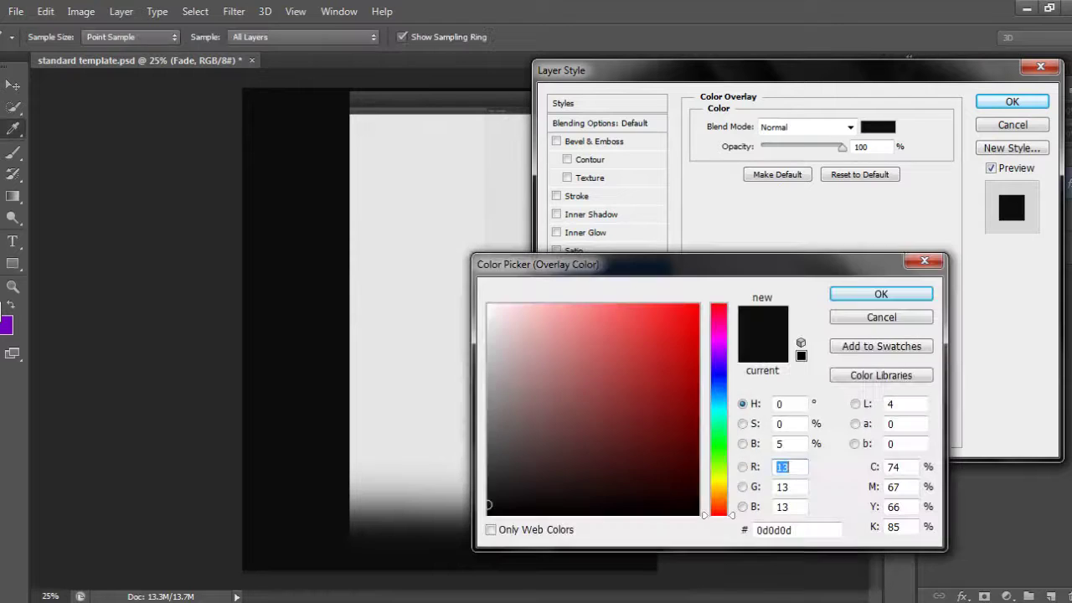
# - Set the Fade layer's color overlay to a deep blue and apply the layer style
pyautogui.click(718, 384)
pyautogui.click(706, 346)
pyautogui.click(882, 292)
pyautogui.click(877, 127)
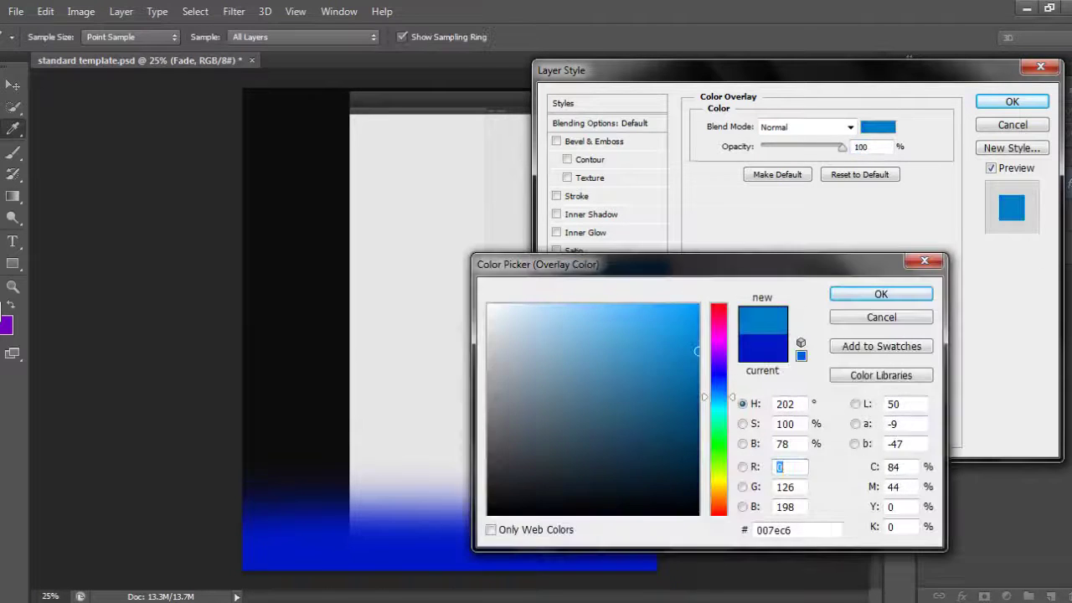
pyautogui.click(879, 313)
pyautogui.click(1012, 101)
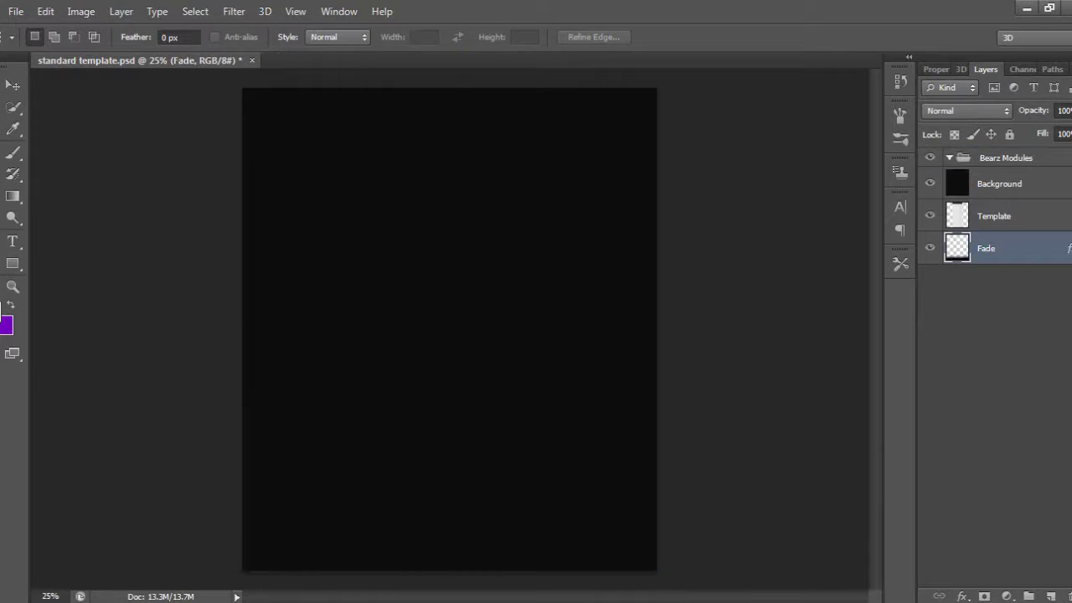
# - Undo the grouping and reordering of the layers in the Bearz Modules group
pyautogui.hotkey('ctrl', 'alt', 'z')
pyautogui.hotkey('ctrl', 'alt', 'z')
pyautogui.hotkey('ctrl', 'alt', 'z')
pyautogui.hotkey('ctrl', 'alt', 'z')
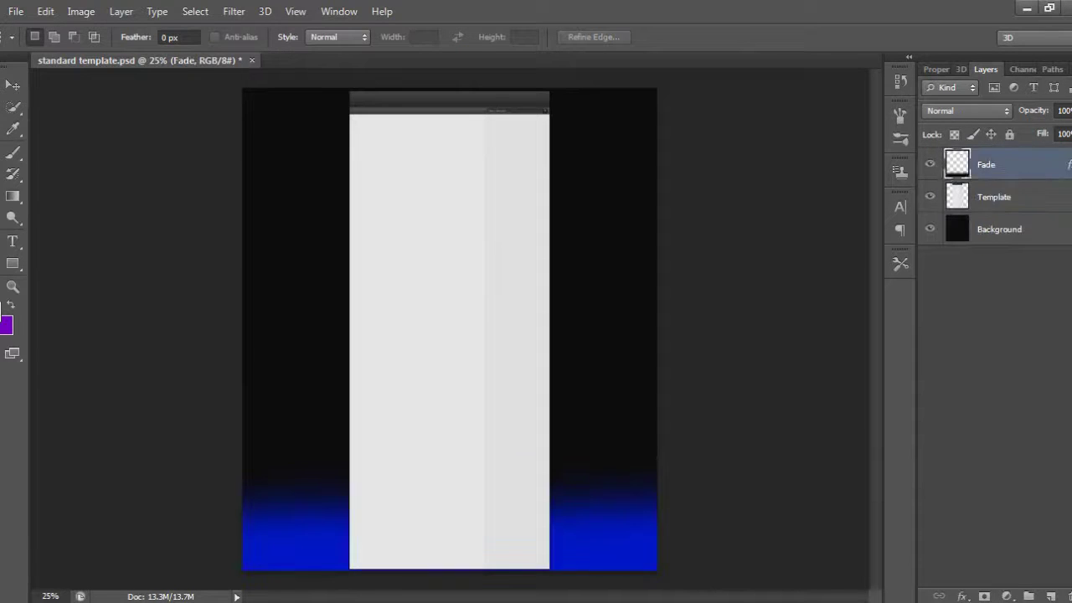
# - Set the Fade layer's color overlay to black (000000)
pyautogui.click(999, 229)
pyautogui.rightClick(988, 164)
pyautogui.click(658, 98)
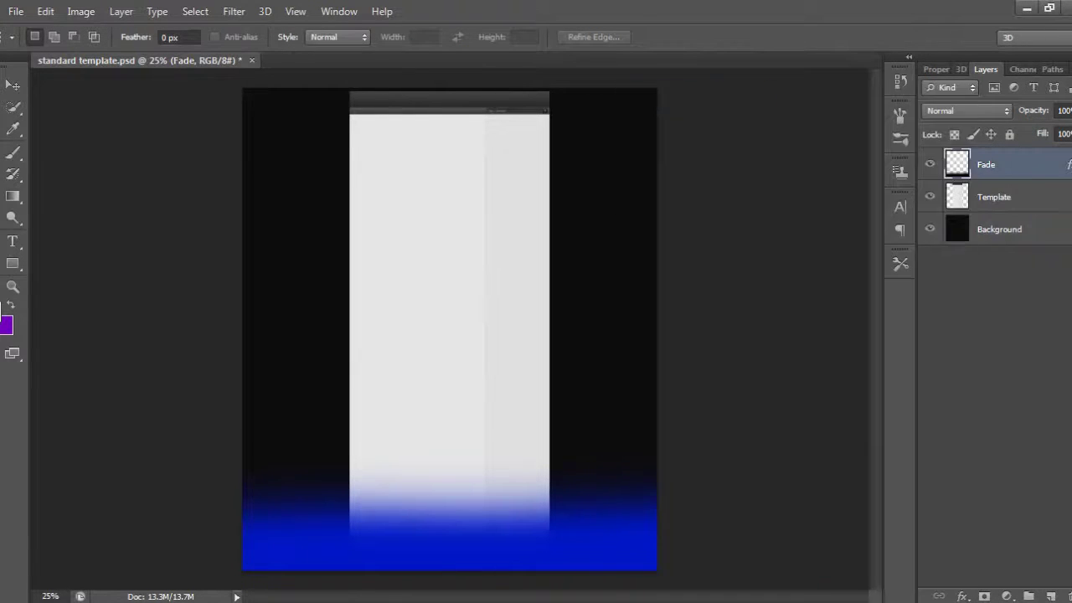
pyautogui.click(589, 269)
pyautogui.click(877, 126)
pyautogui.click(503, 508)
pyautogui.click(888, 289)
# - Set the blend mode of the Fade layer's color overlay to Color Dodge and apply the style
pyautogui.click(850, 127)
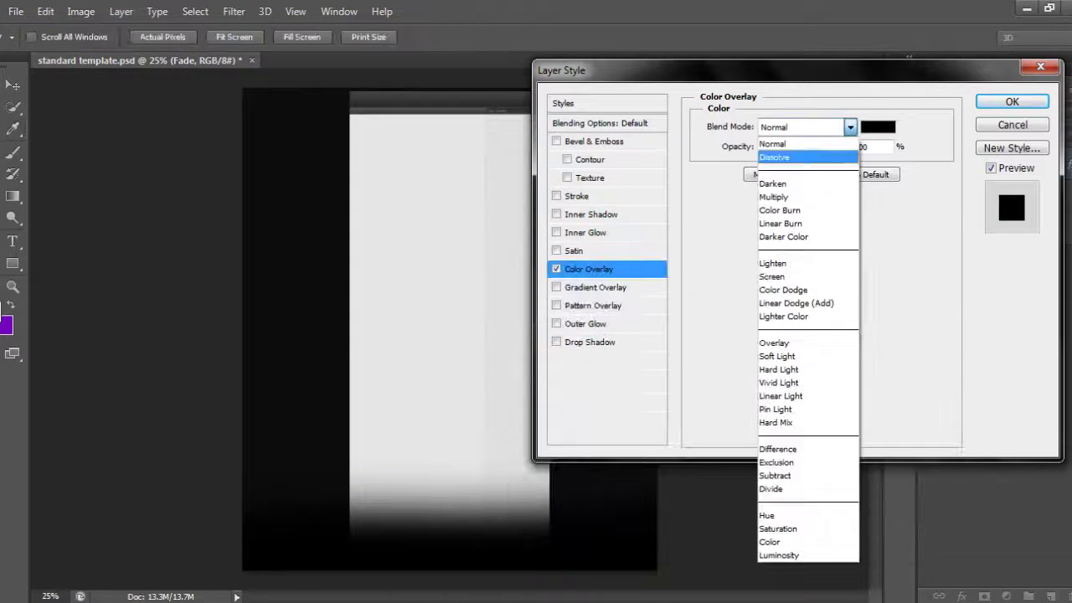
pyautogui.click(775, 270)
pyautogui.press('Up')
pyautogui.press('Up')
pyautogui.press('Up')
pyautogui.press('Up')
pyautogui.press('Up')
pyautogui.press('Up')
pyautogui.press('Up')
pyautogui.press('Up')
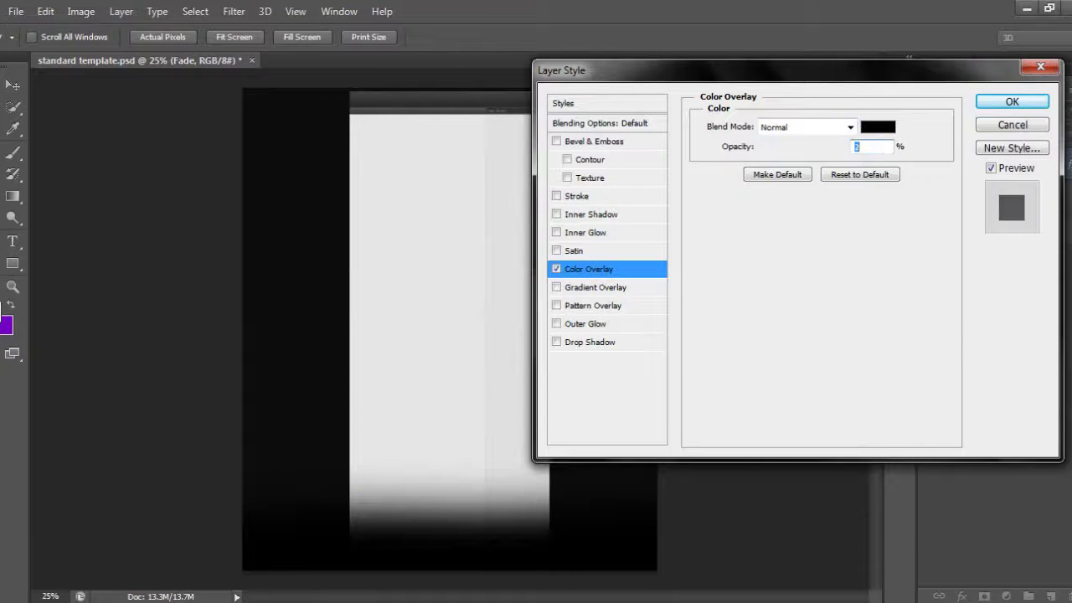
pyautogui.click(850, 126)
pyautogui.click(790, 291)
pyautogui.click(1011, 100)
# - Add a reversed linear gradient overlay to the Background layer, running from blue at the top to purple at the bottom
pyautogui.rightClick(988, 229)
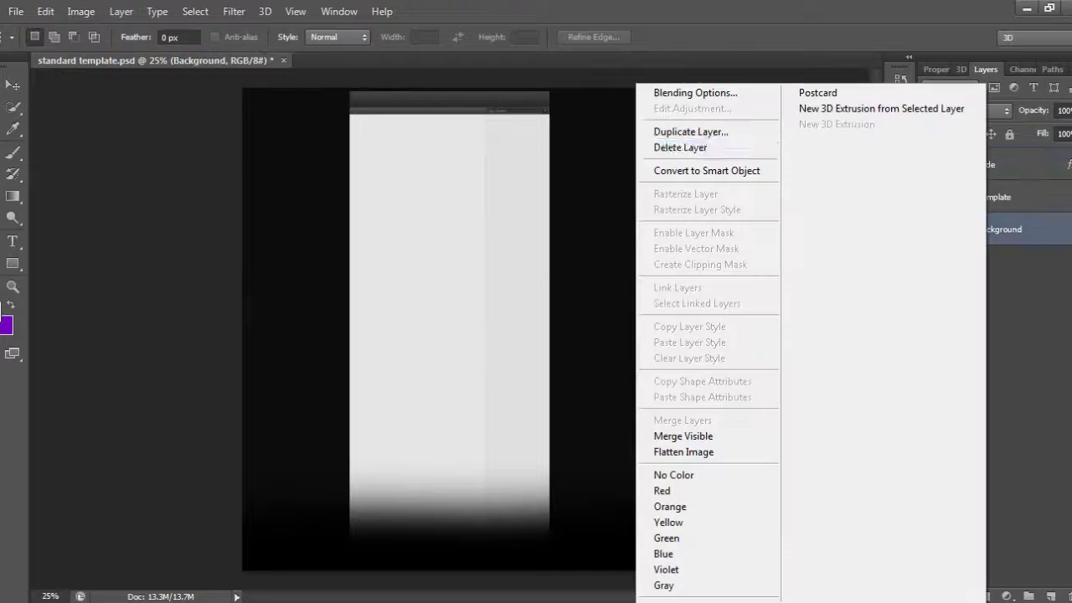
pyautogui.click(696, 92)
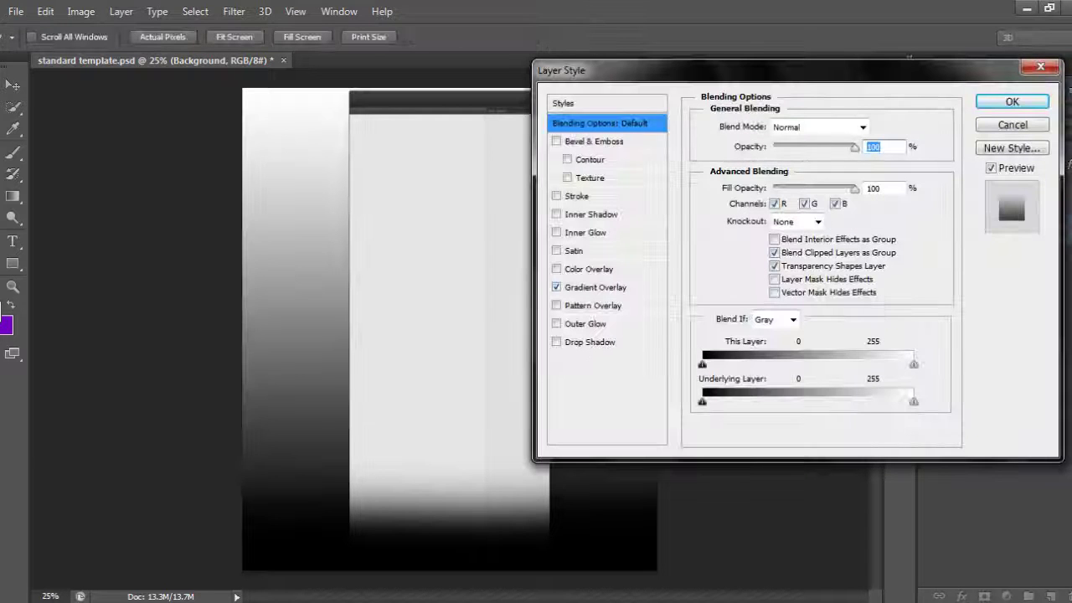
pyautogui.click(595, 287)
pyautogui.click(802, 165)
pyautogui.click(28, 189)
pyautogui.click(299, 237)
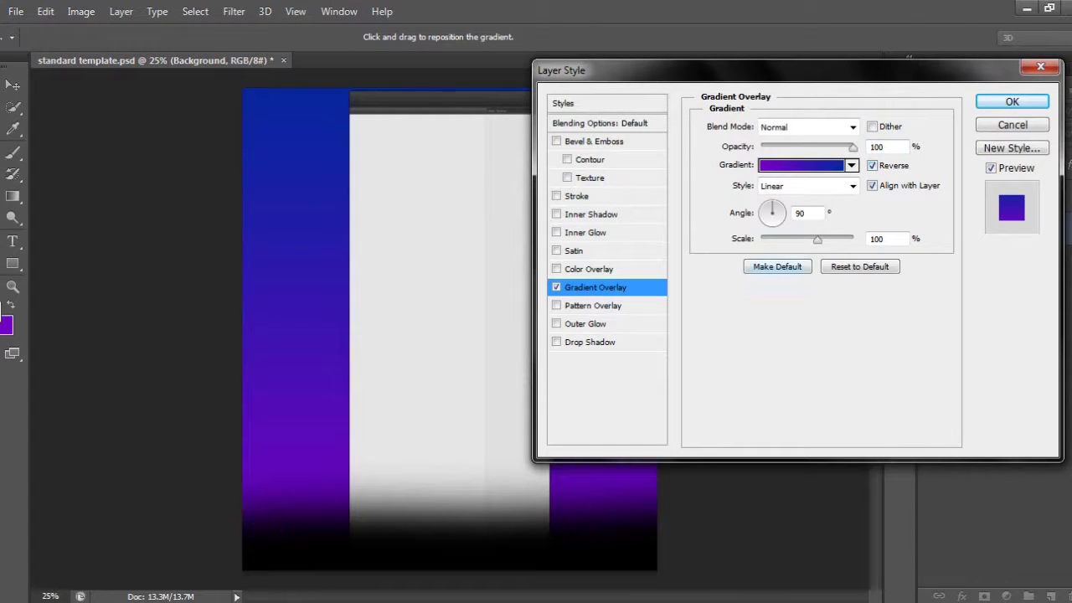
# - Set the Background layer's gradient overlay scale to 130% and its angle to 93°
pyautogui.write('340')
pyautogui.press('Return')
pyautogui.press('Return')
pyautogui.write('1000')
pyautogui.press('Return')
pyautogui.press('Return')
pyautogui.moveTo(772, 212); pyautogui.dragTo(773, 208)
# - Try the Background layer's gradient overlay at 0% opacity and restore it to 100%
pyautogui.doubleClick(876, 147)
pyautogui.write('0')
pyautogui.press('BackSpace')
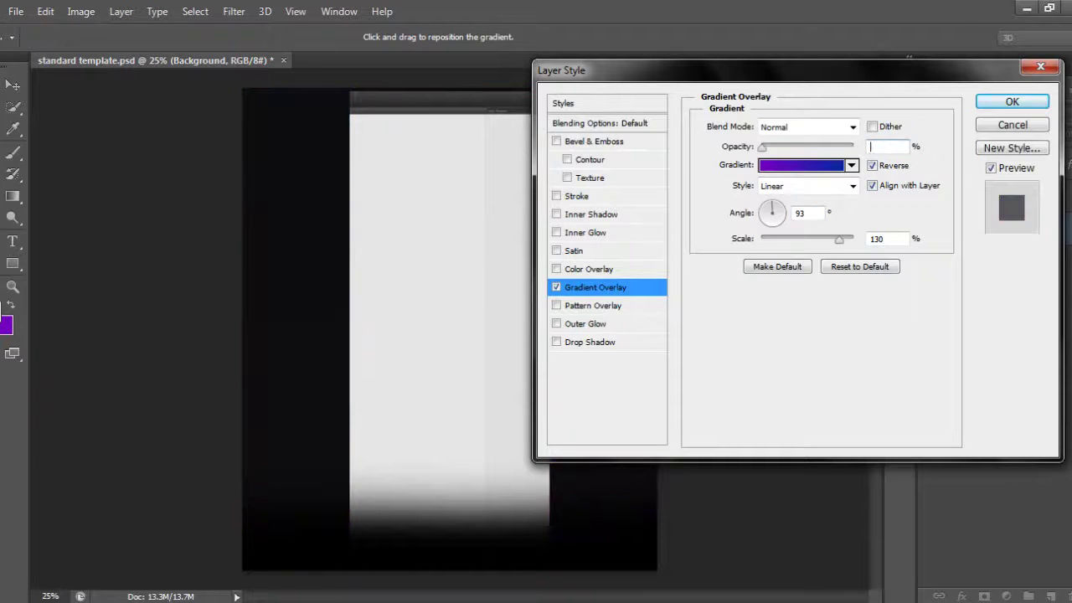
pyautogui.write('100')
pyautogui.press('Return')
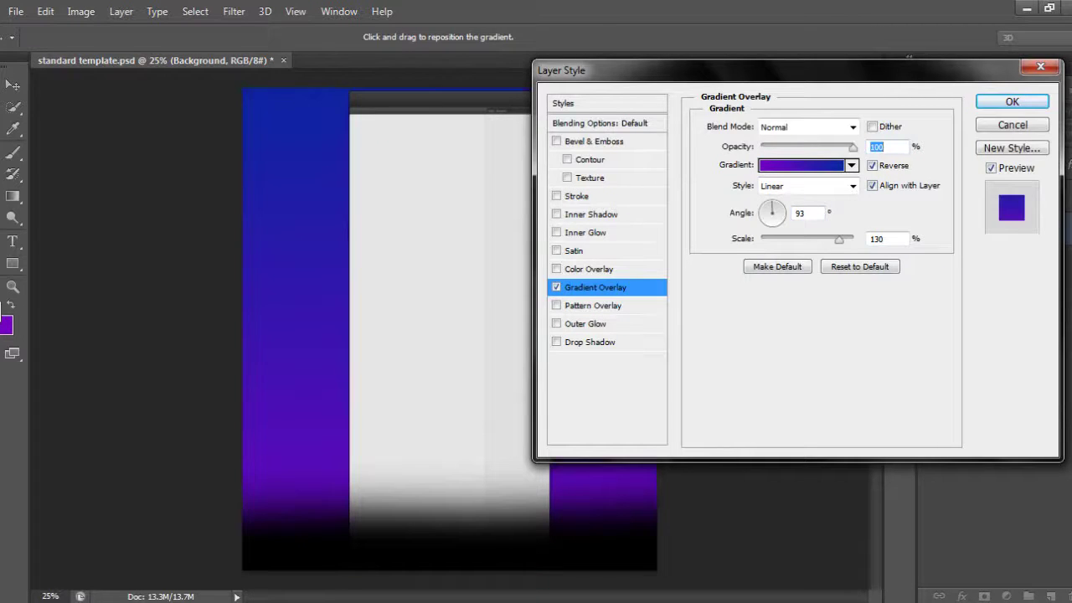
# - Test a 10 px outside stroke on the Background layer, but disable it before applying the layer style
pyautogui.click(576, 196)
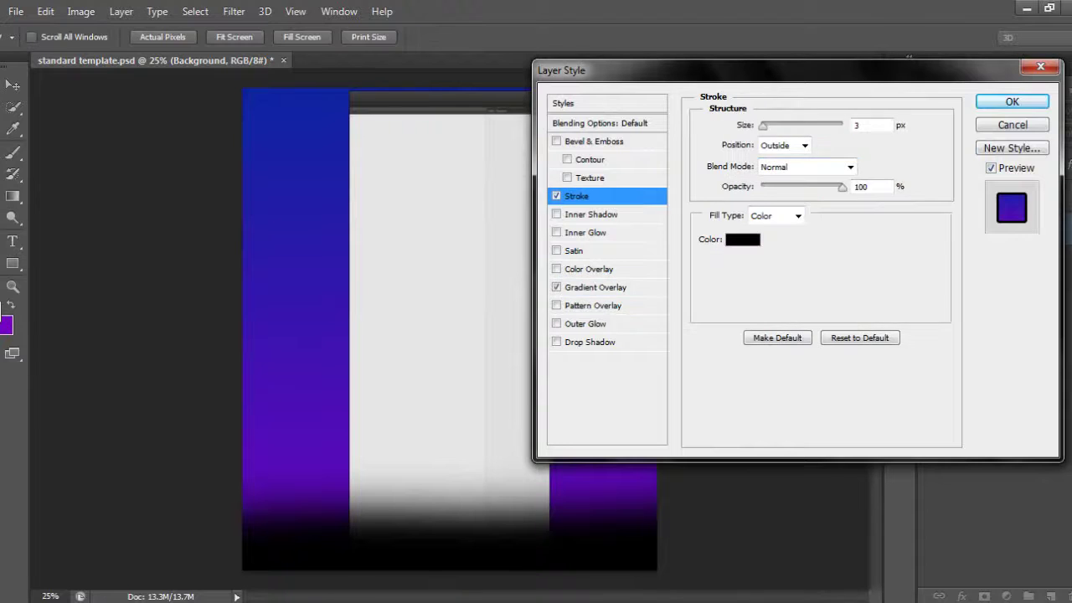
pyautogui.click(773, 162)
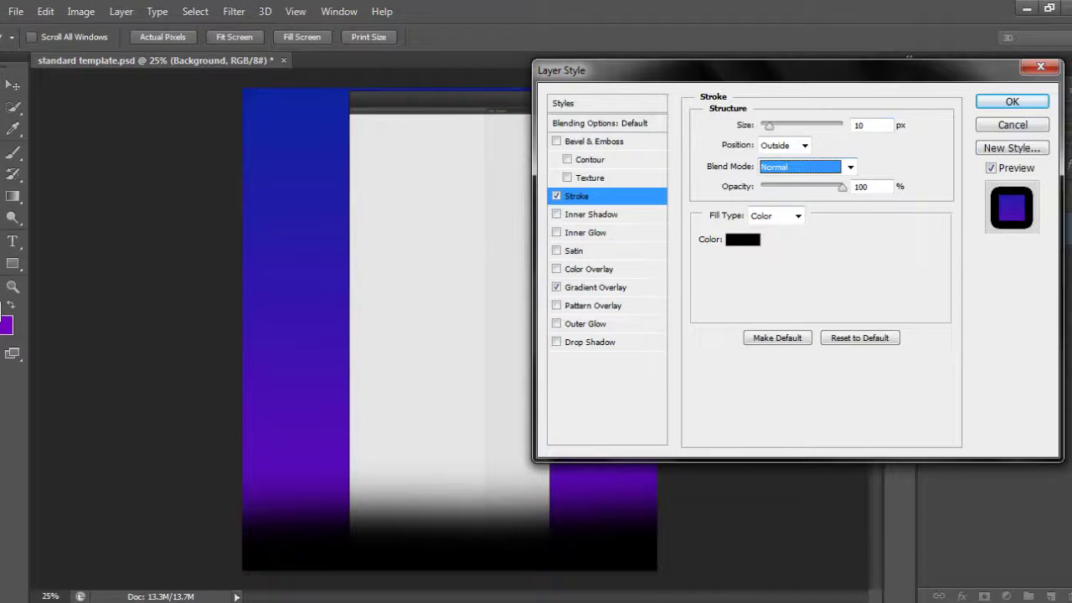
pyautogui.click(742, 239)
pyautogui.press('Return')
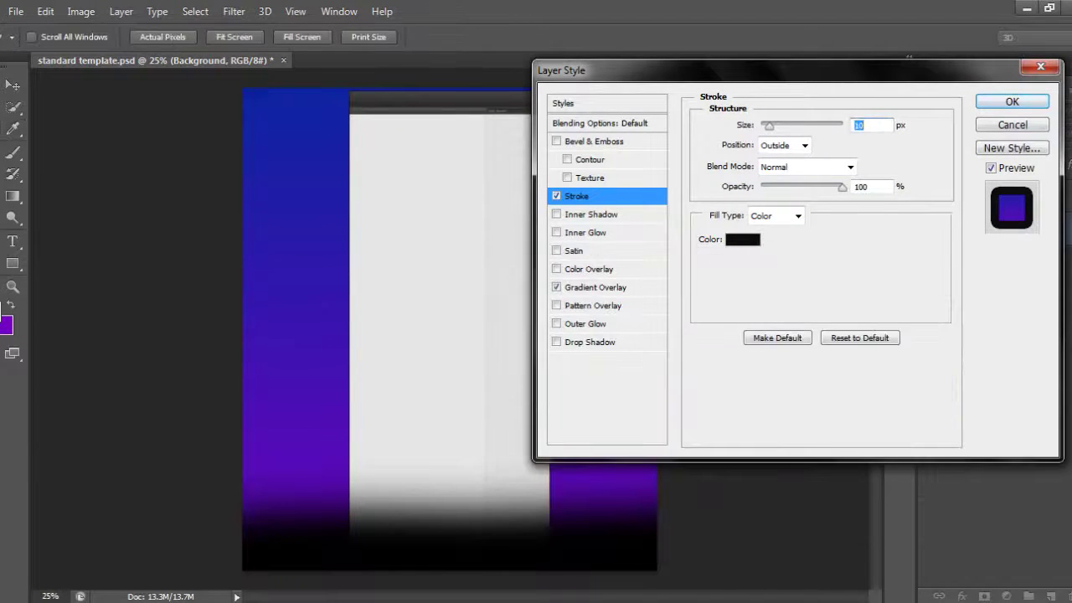
pyautogui.click(557, 196)
pyautogui.press('Return')
# - Enable a gradient overlay on the Fade layer and set its color overlay to purple sampled from the background
pyautogui.rightClick(985, 164)
pyautogui.click(687, 91)
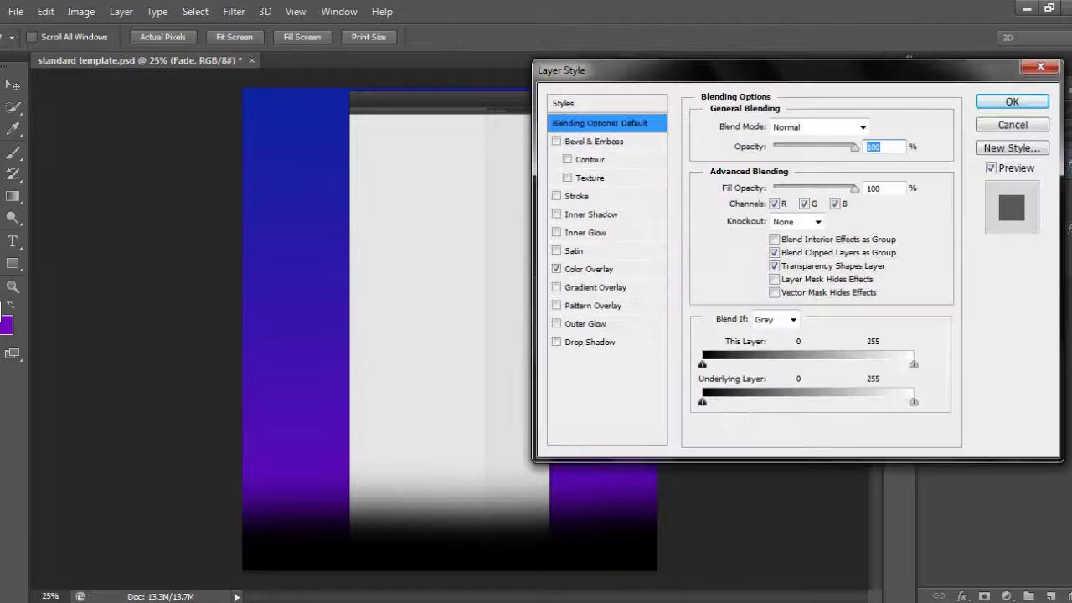
pyautogui.click(596, 288)
pyautogui.click(589, 269)
pyautogui.click(877, 126)
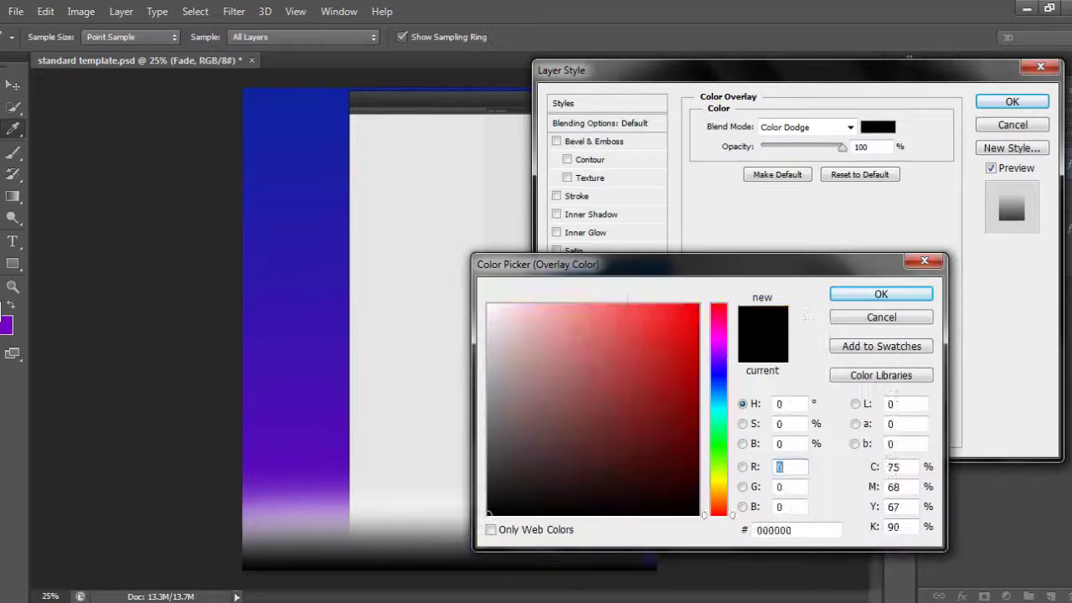
pyautogui.click(294, 436)
pyautogui.press('Return')
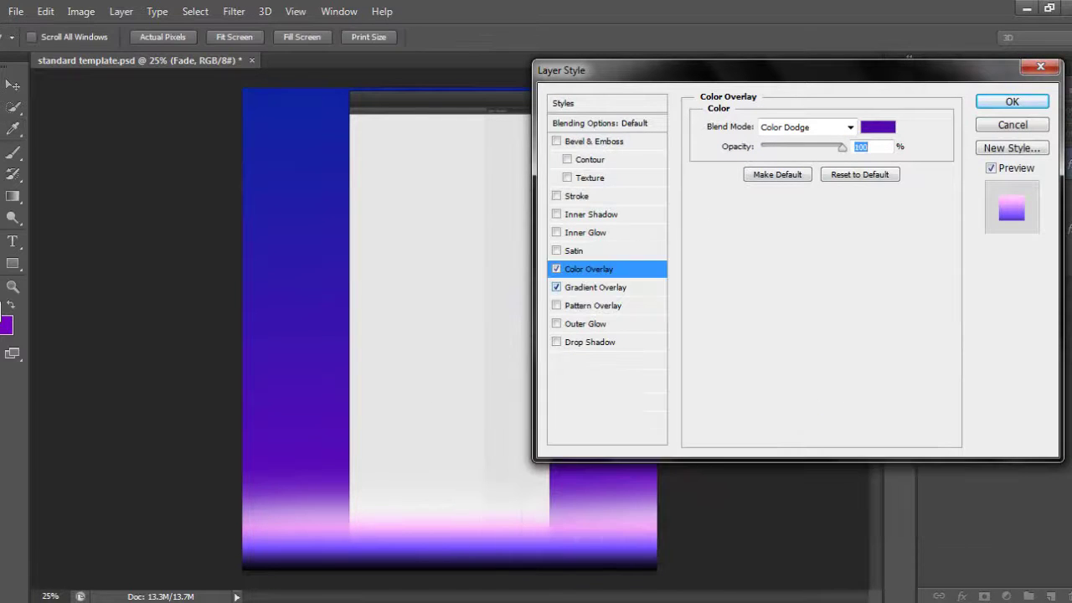
# - Give the Fade layer's gradient overlay the Foreground to Background preset with its blue stop changed to white (ffffff), and apply it
pyautogui.click(596, 288)
pyautogui.click(805, 165)
pyautogui.click(13, 257)
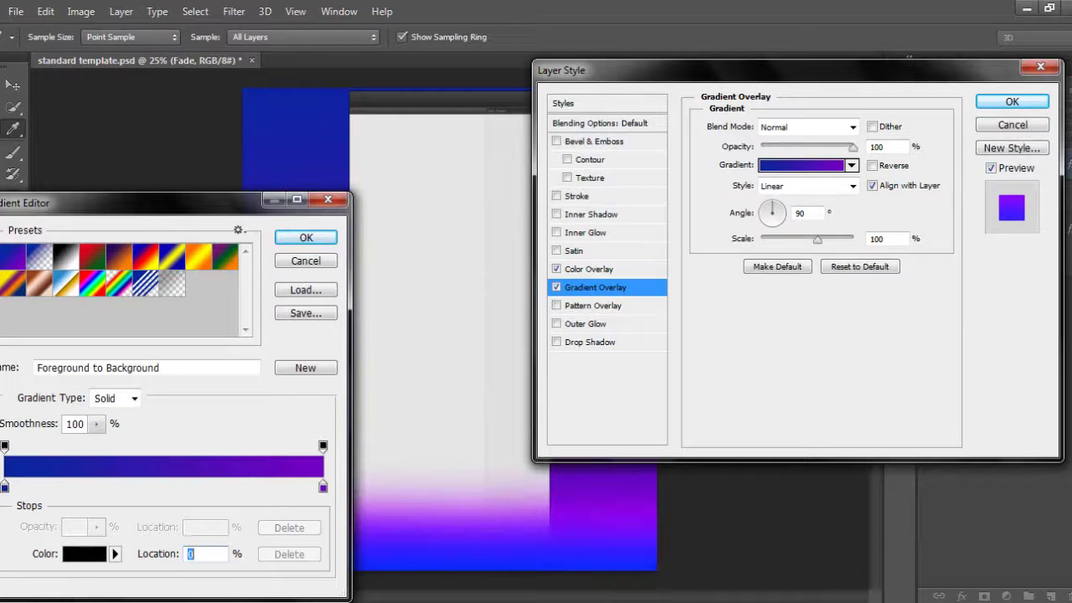
pyautogui.click(84, 554)
pyautogui.click(486, 307)
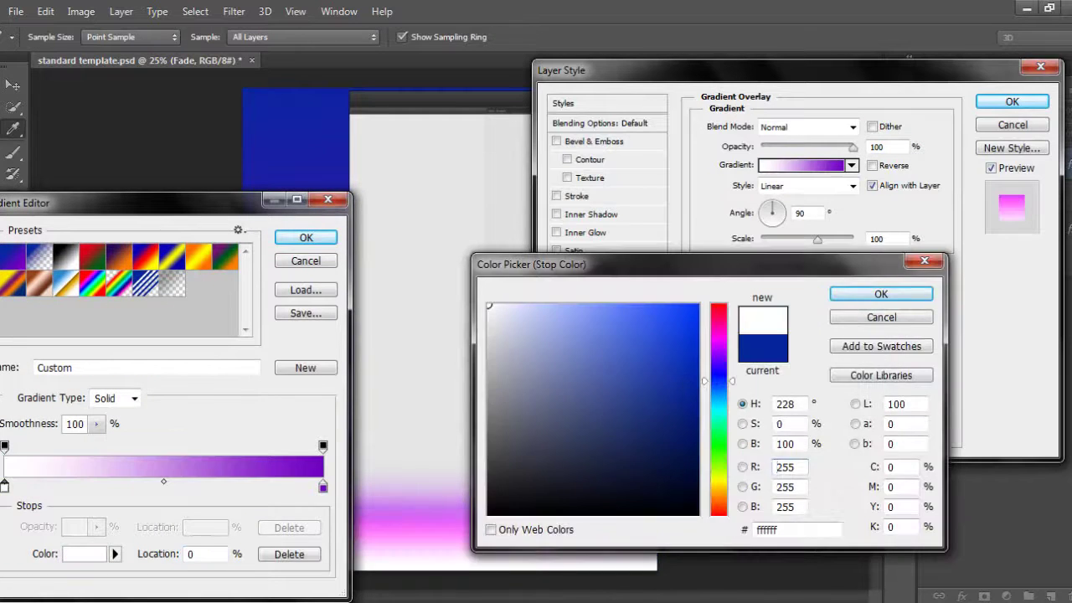
pyautogui.click(910, 292)
pyautogui.click(306, 237)
pyautogui.press('Return')
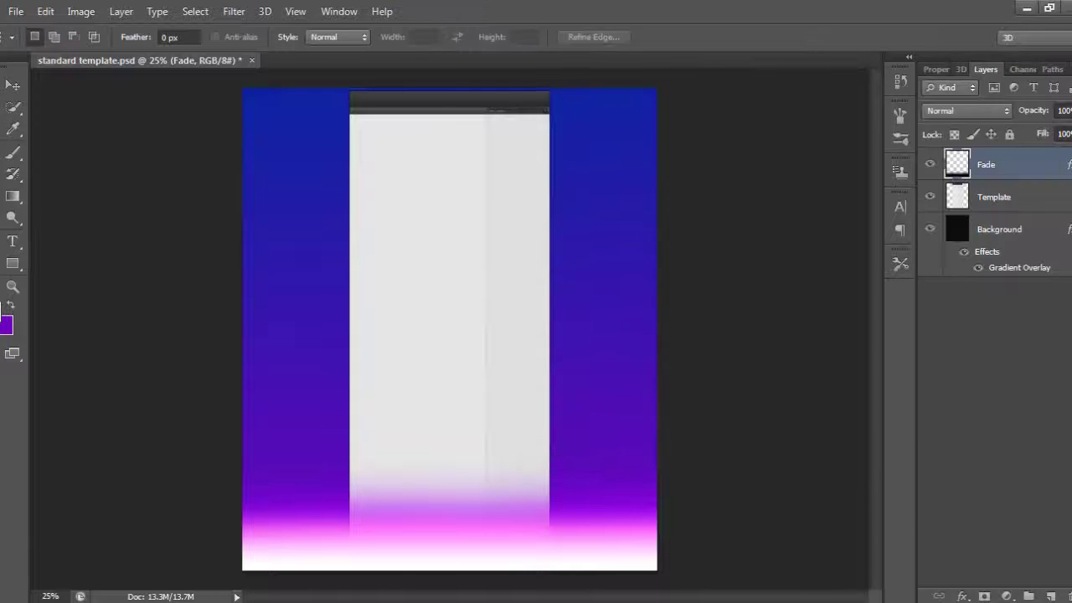
pyautogui.hotkey('ctrl', '+')
pyautogui.hotkey('ctrl', '+')
pyautogui.scroll(5, 453, 335)
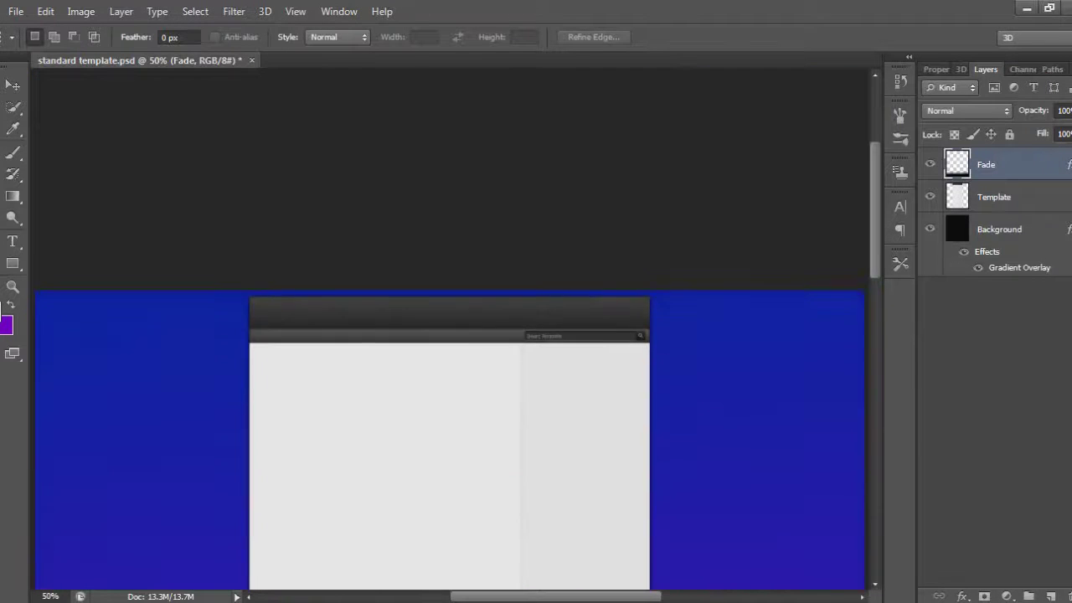
pyautogui.hotkey('ctrl', '+')
pyautogui.hscroll(5, 452, 419)
pyautogui.hotkey('ctrl', '0')
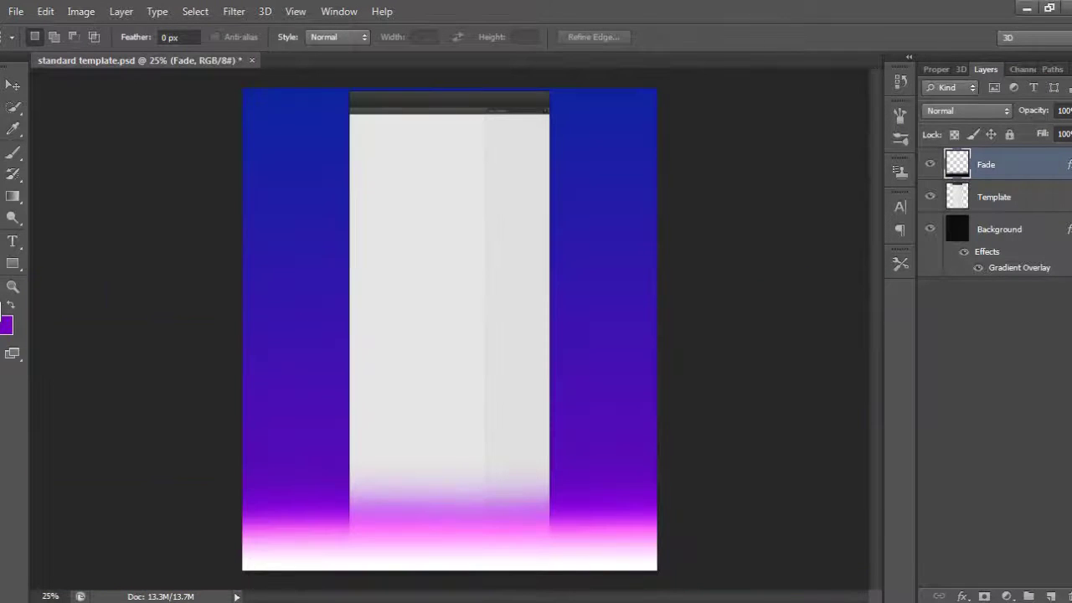
# - Add the text SNIPER SQUAD across the upper middle of the page in 250 pt Street Soul
pyautogui.press('t')
pyautogui.moveTo(288, 246); pyautogui.dragTo(593, 299)
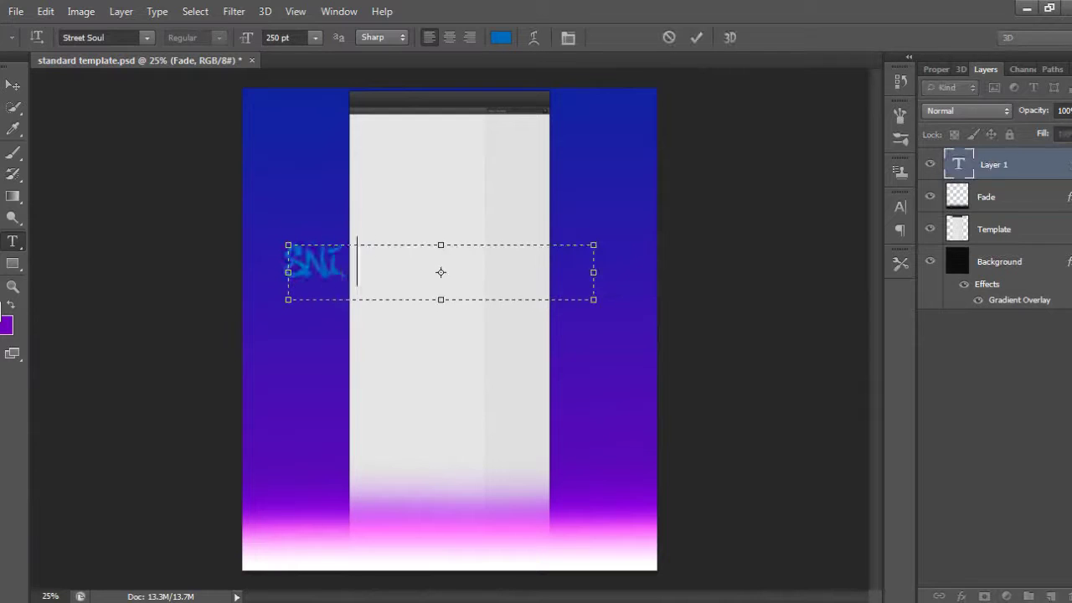
pyautogui.write('SNIPER SQUAD')
pyautogui.hotkey('ctrl', 'Return')
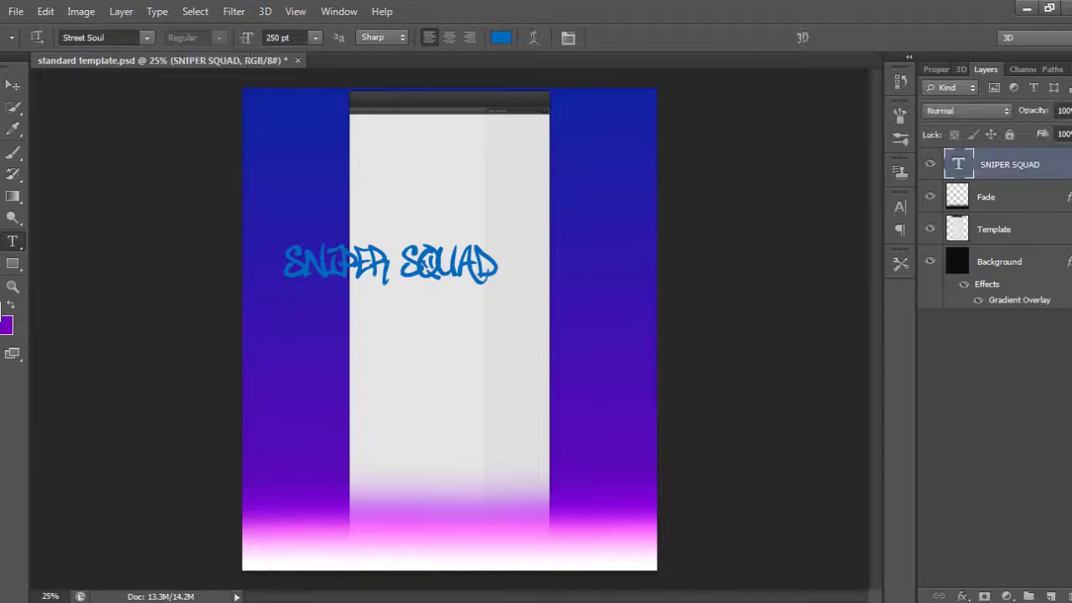
# - Rotate the SNIPER SQUAD text -90° along the template's left edge and place its layer beneath the Template layer
pyautogui.hotkey('ctrl', 't')
pyautogui.moveTo(511, 235); pyautogui.dragTo(557, 128)
pyautogui.write('-90')
pyautogui.press('Return')
pyautogui.moveTo(449, 177); pyautogui.dragTo(359, 155)
pyautogui.press('Return')
pyautogui.moveTo(1009, 164); pyautogui.dragTo(1009, 229)
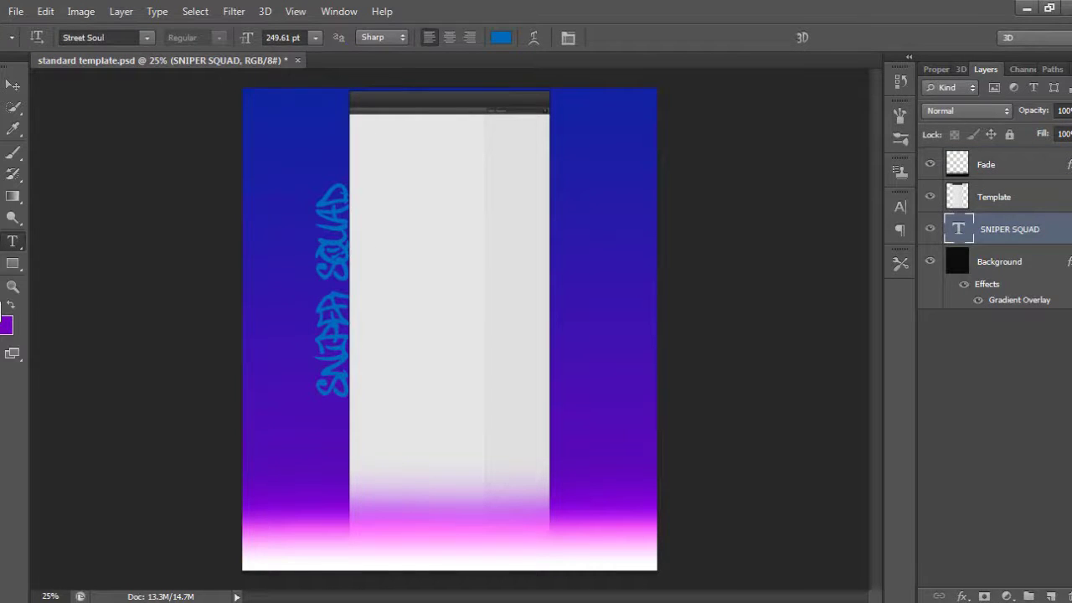
# - Duplicate the SNIPER SQUAD text layer and enlarge the copy slightly around the original lettering
pyautogui.rightClick(1009, 229)
pyautogui.click(704, 114)
pyautogui.press('Return')
pyautogui.hotkey('ctrl', 't')
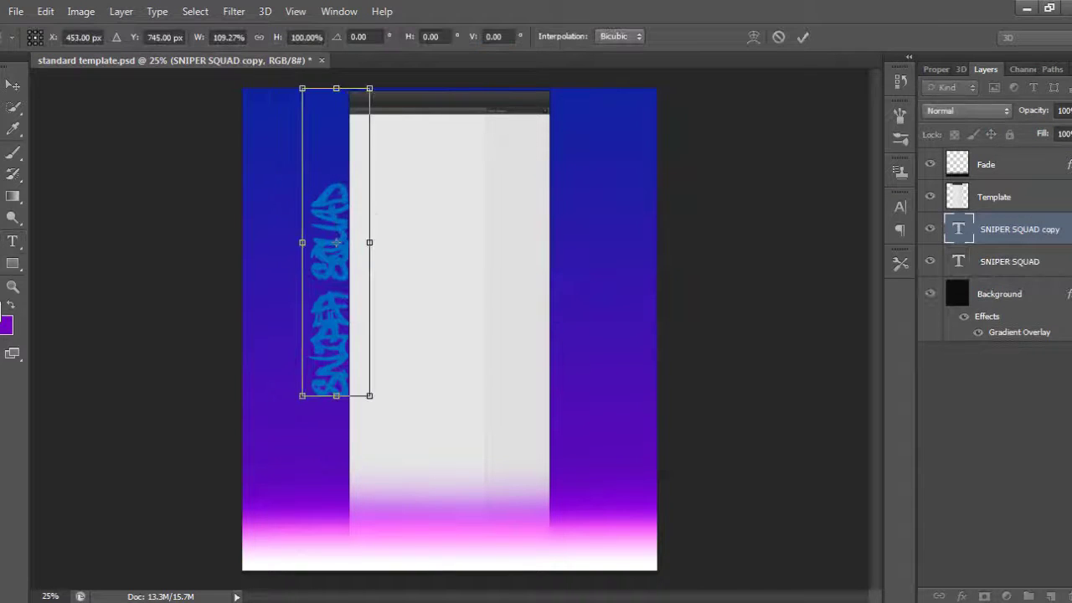
pyautogui.moveTo(369, 245); pyautogui.dragTo(374, 243)
pyautogui.press('Return')
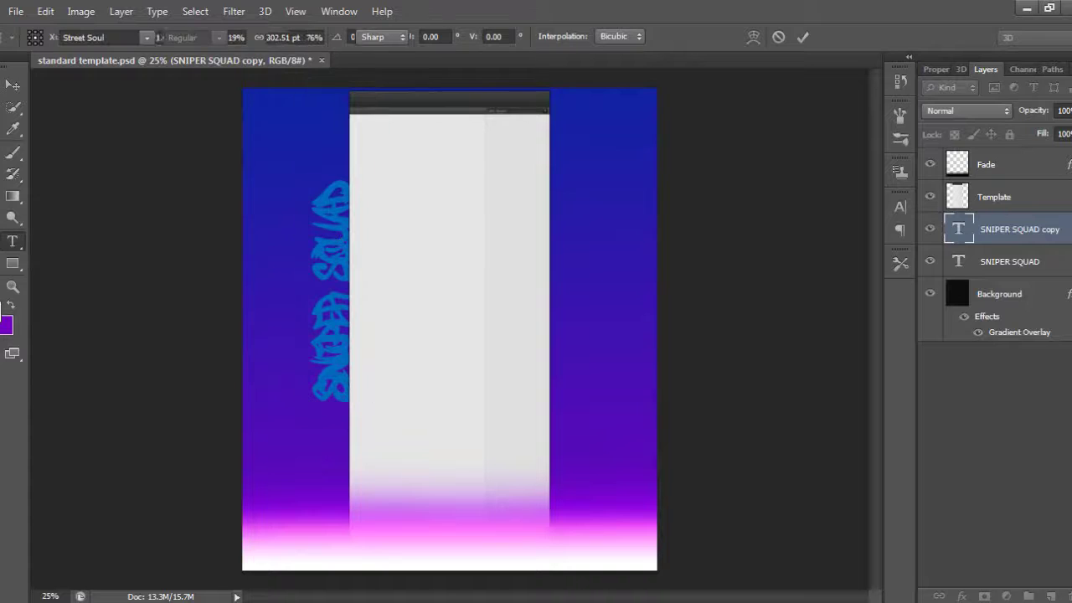
# - Set the SNIPER SQUAD copy layer to Screen blend mode with 23% opacity
pyautogui.click(967, 111)
pyautogui.click(934, 261)
pyautogui.click(1062, 109)
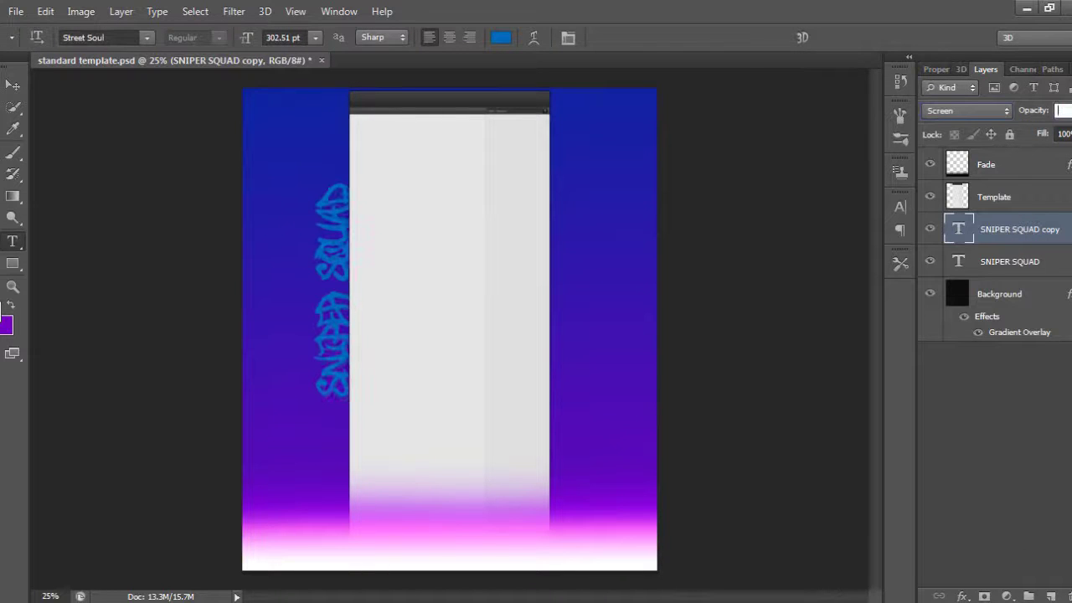
pyautogui.press('Return')
# - Try a blue-to-purple gradient overlay on the SNIPER SQUAD copy layer and switch it off again
pyautogui.rightClick(1031, 229)
pyautogui.press('Escape')
pyautogui.click(961, 596)
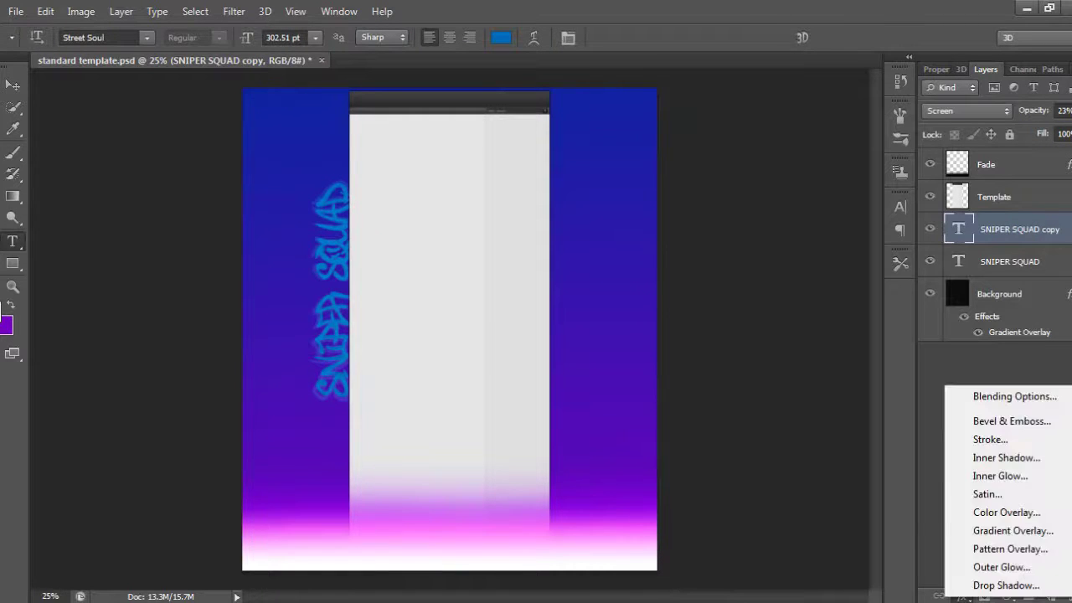
pyautogui.press('Escape')
pyautogui.doubleClick(1020, 332)
pyautogui.click(803, 165)
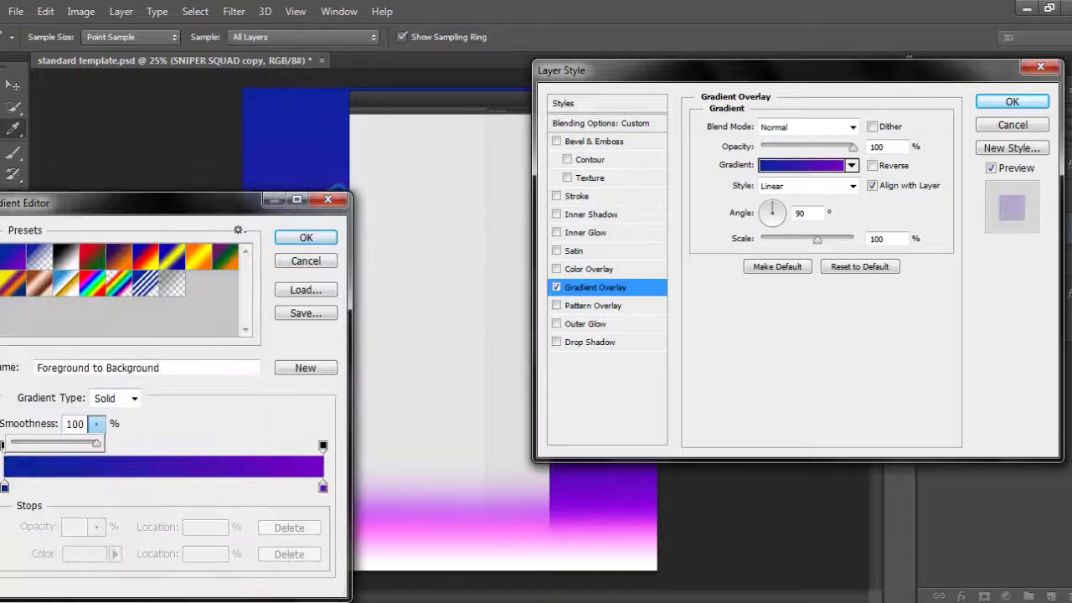
pyautogui.press('Return')
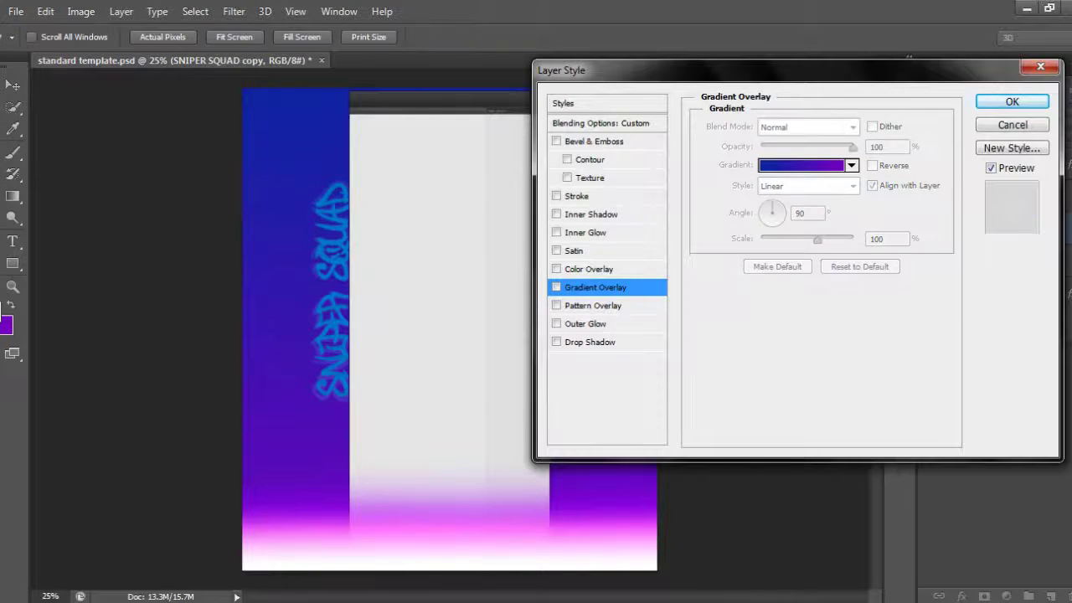
pyautogui.press('Return')
# - Move the SNIPER SQUAD copy layer below the original SNIPER SQUAD text layer
pyautogui.hotkey('ctrl', '[')
pyautogui.hotkey('alt', ']')
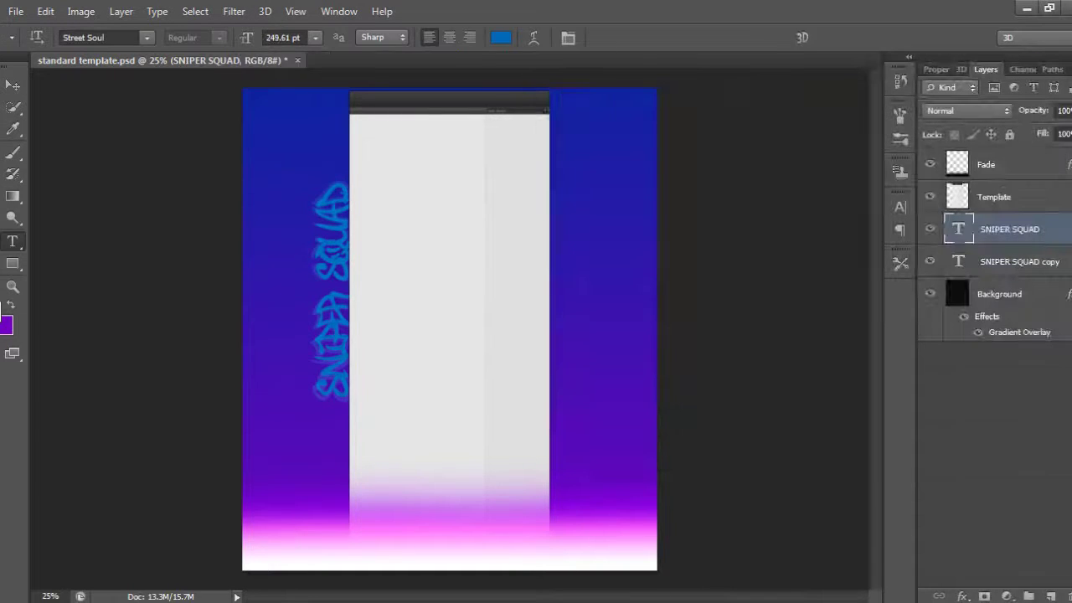
pyautogui.hotkey('shift', 'alt', '[')
# - Add a black-to-white gradient overlay to the original SNIPER SQUAD text layer and reverse the gradient
pyautogui.rightClick(1000, 228)
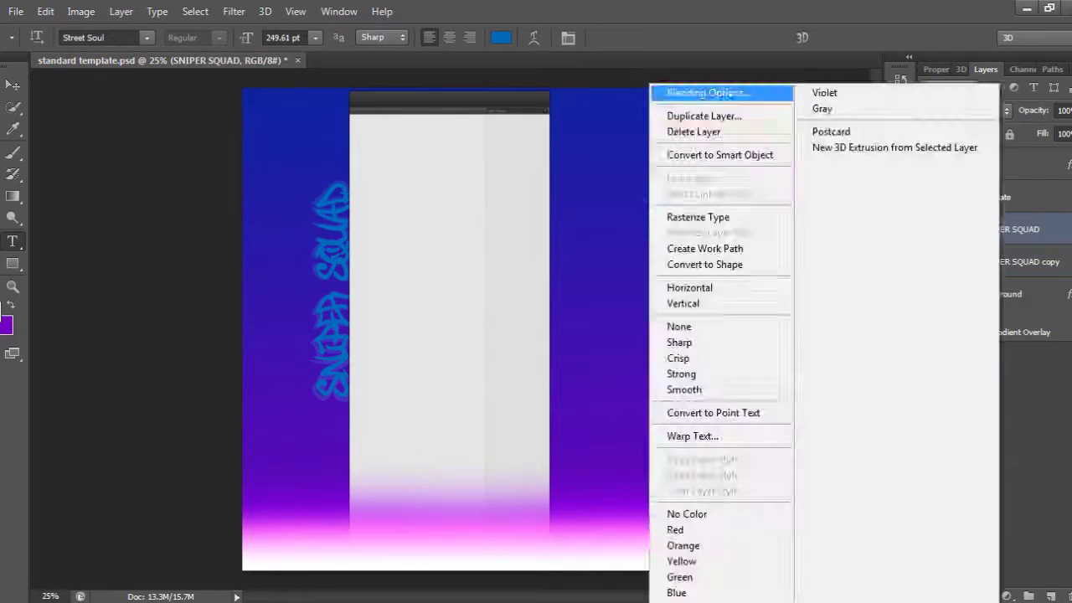
pyautogui.click(696, 91)
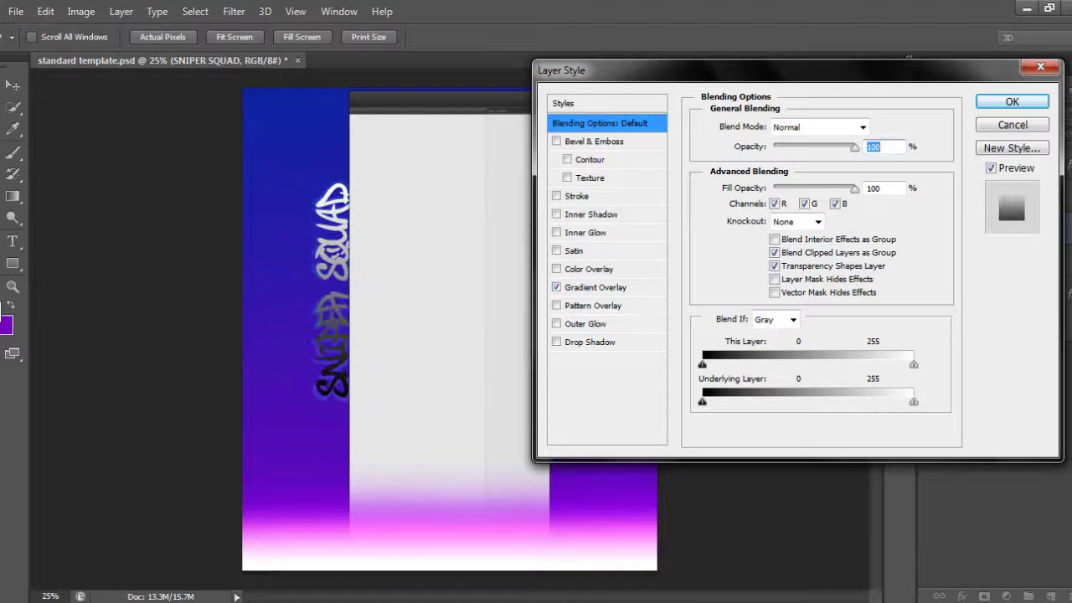
pyautogui.click(595, 287)
pyautogui.click(802, 165)
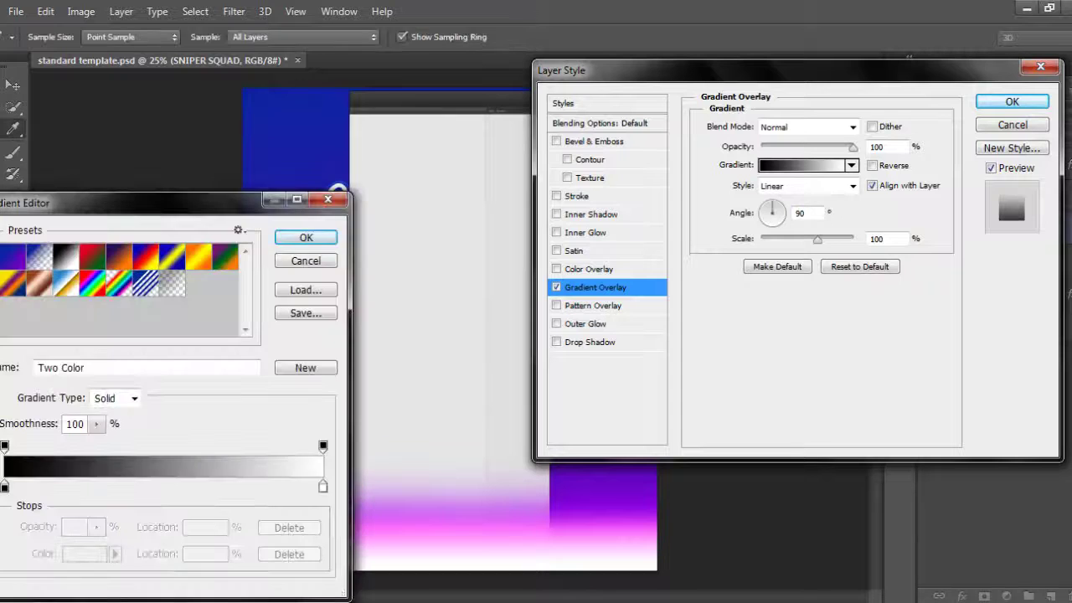
pyautogui.click(11, 257)
pyautogui.click(305, 237)
pyautogui.click(802, 165)
pyautogui.click(64, 258)
pyautogui.click(306, 237)
pyautogui.click(873, 165)
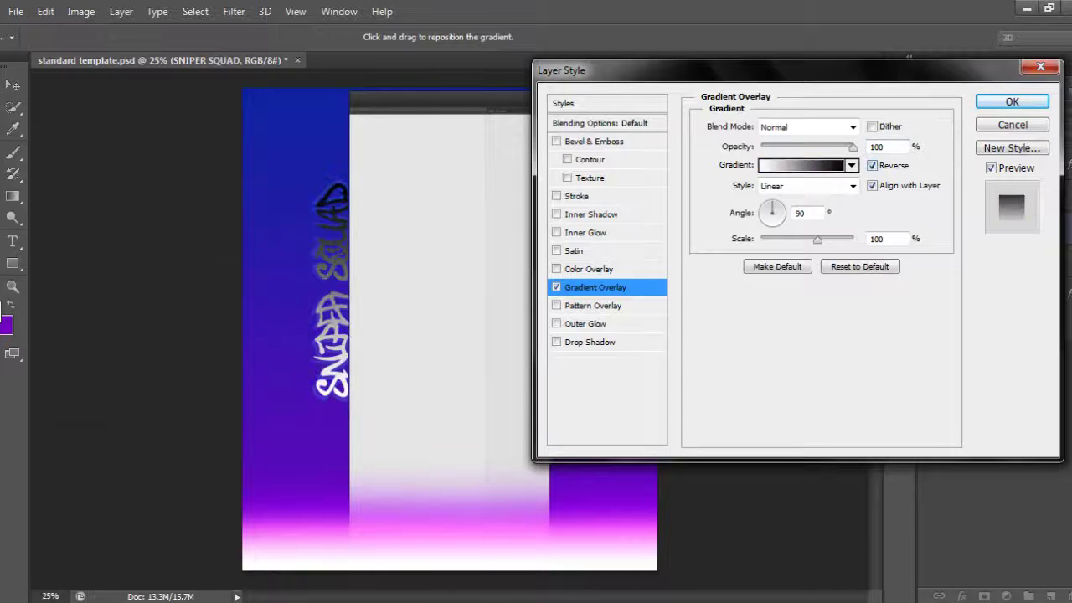
# - Set the text's gradient overlay to Radial style with 130% scale and no layer alignment, and apply it
pyautogui.click(808, 186)
pyautogui.click(802, 201)
pyautogui.press('BackSpace')
pyautogui.press('BackSpace')
pyautogui.write('30')
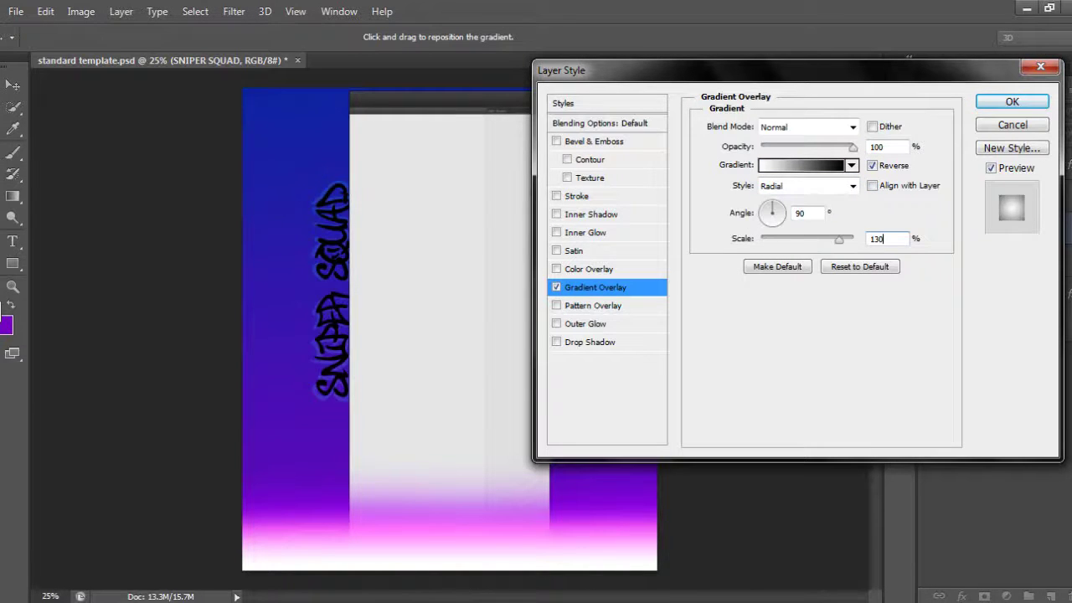
pyautogui.hotkey('shift', 'Tab')
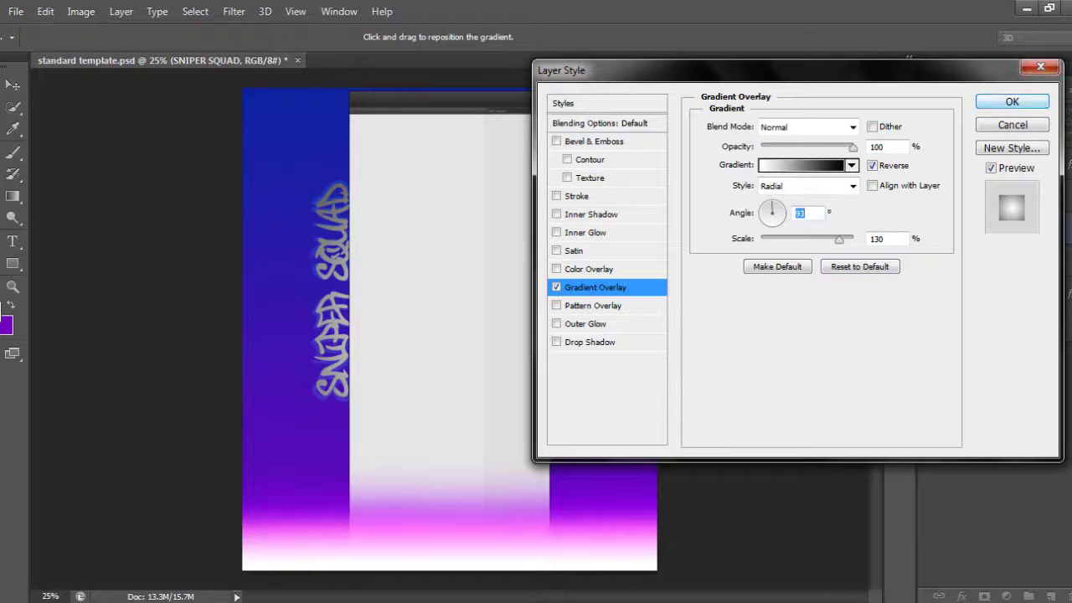
pyautogui.press('Return')
# - Duplicate the SNIPER SQUAD and SNIPER SQUAD copy layers together within standard template.psd
pyautogui.keyDown('ctrl'); pyautogui.click(1018, 294); pyautogui.keyUp('ctrl')
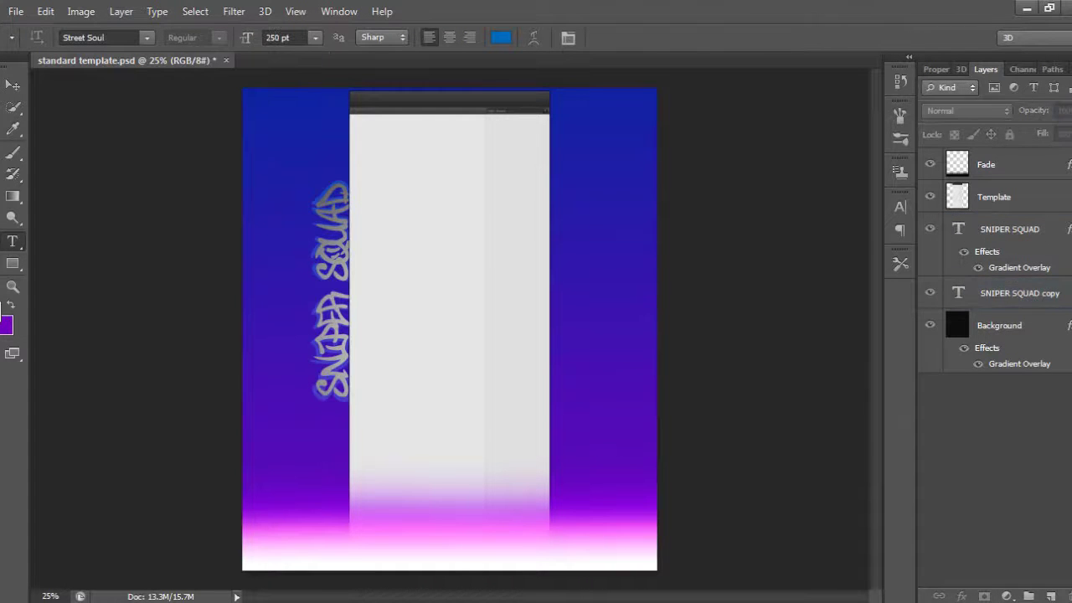
pyautogui.click(1018, 293)
pyautogui.keyDown('shift'); pyautogui.click(1009, 228); pyautogui.keyUp('shift')
pyautogui.rightClick(990, 229)
pyautogui.click(697, 116)
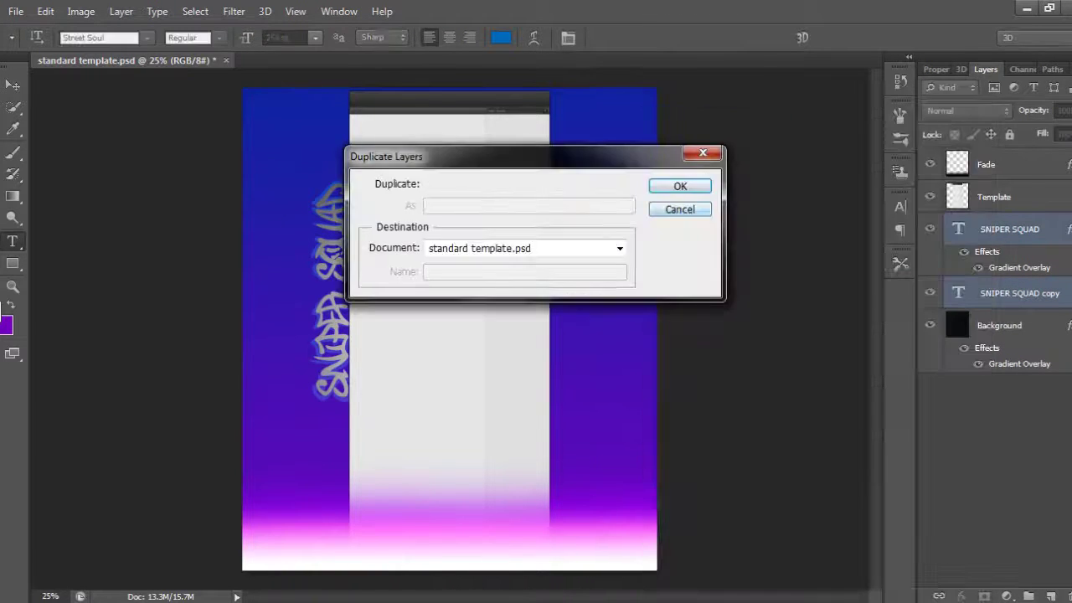
pyautogui.press('Return')
# - Rotate the duplicated lettering about 180 degrees and place it along the right edge of the template's centre column
pyautogui.hotkey('ctrl', 't')
pyautogui.moveTo(392, 407); pyautogui.dragTo(314, 362)
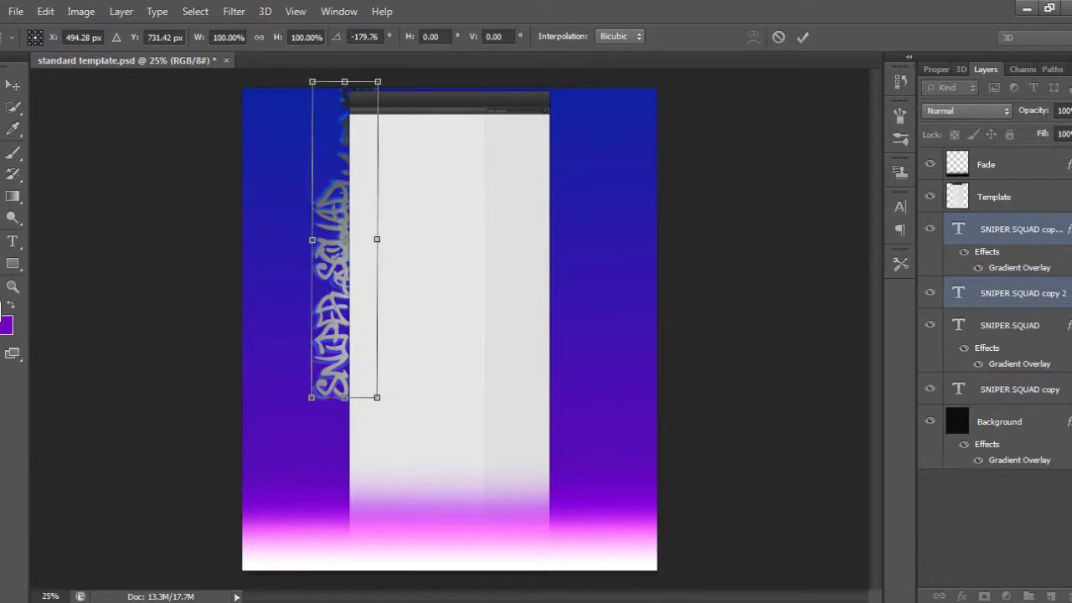
pyautogui.moveTo(342, 239); pyautogui.dragTo(548, 339)
pyautogui.press('Return')
pyautogui.press('t')
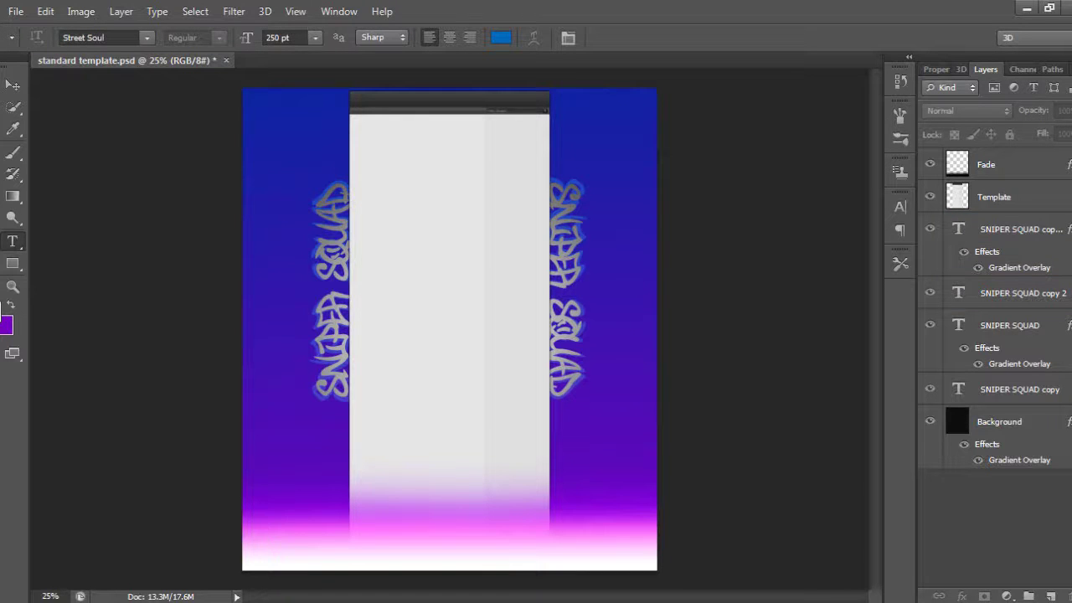
# - Try painting a large soft spot on a new layer with a 1250 px brush at 0% hardness
pyautogui.click(1052, 597)
pyautogui.press('b')
pyautogui.click(53, 37)
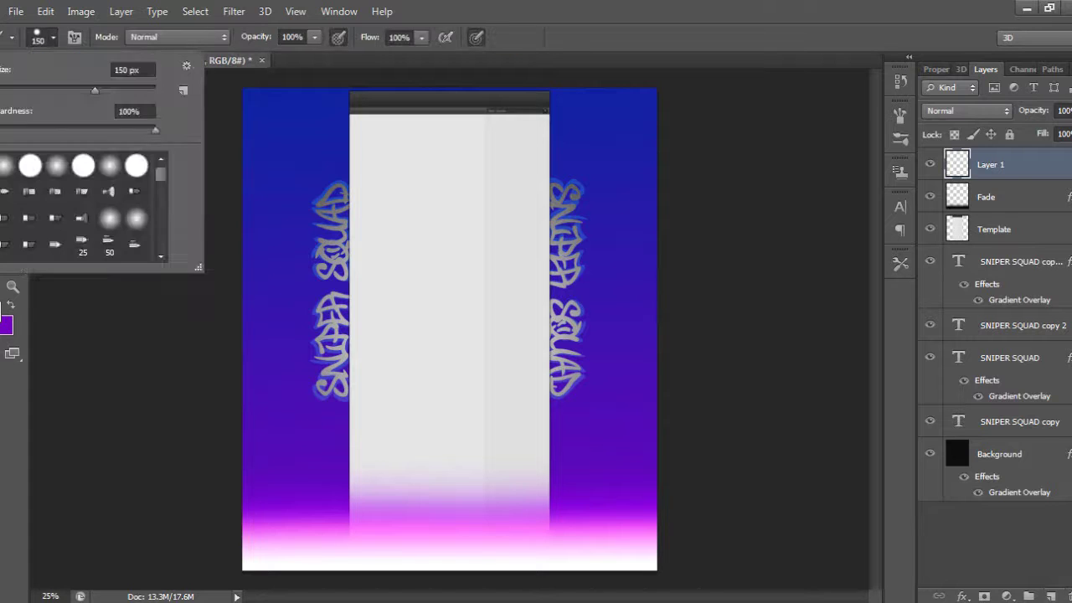
pyautogui.click(53, 37)
pyautogui.click(52, 37)
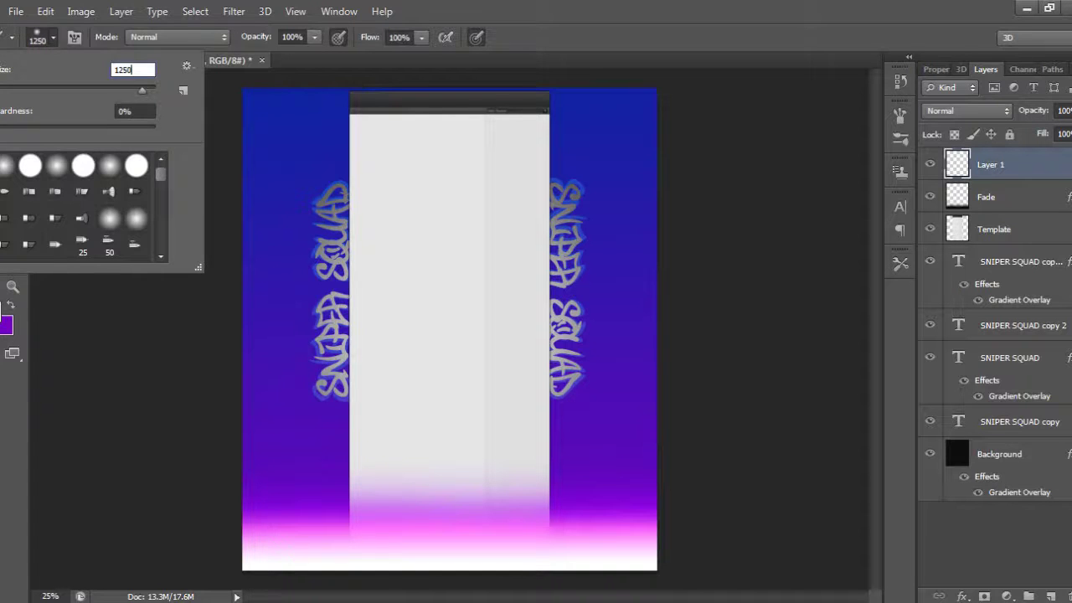
pyautogui.press('Return')
pyautogui.click(423, 276)
pyautogui.moveTo(423, 277); pyautogui.dragTo(465, 180)
# - Move the painted spot layer down below the upper text layers, widen it to about 116%, and delete the layer
pyautogui.hotkey('ctrl', '[')
pyautogui.hotkey('ctrl', '[')
pyautogui.hotkey('ctrl', '[')
pyautogui.hotkey('ctrl', '[')
pyautogui.hotkey('ctrl', '[')
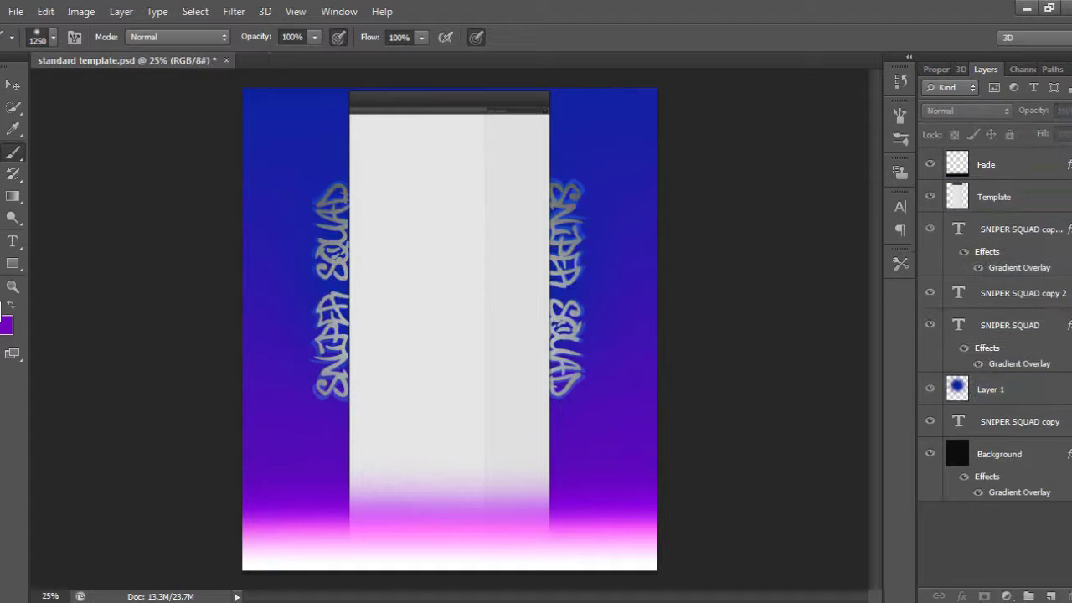
pyautogui.hotkey('ctrl', 't')
pyautogui.moveTo(657, 293); pyautogui.dragTo(724, 292)
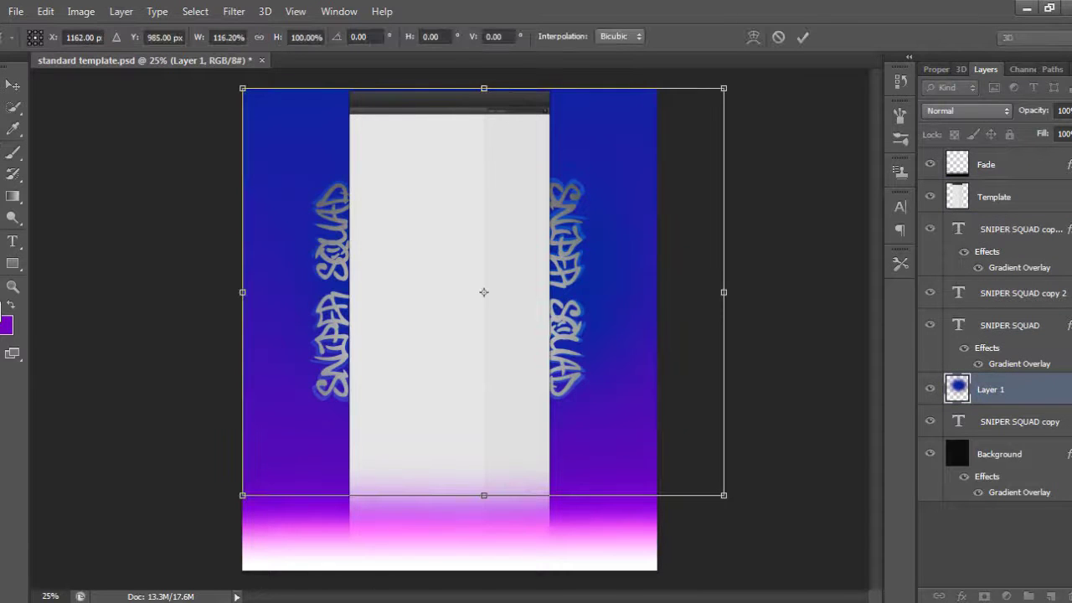
pyautogui.press('Return')
pyautogui.press('Delete')
pyautogui.click(997, 536)
# - Open Orange-Background.gif from the Backgrounds folder inside the desktop's Photoshop Stuff folder
pyautogui.hotkey('alt', 'f')
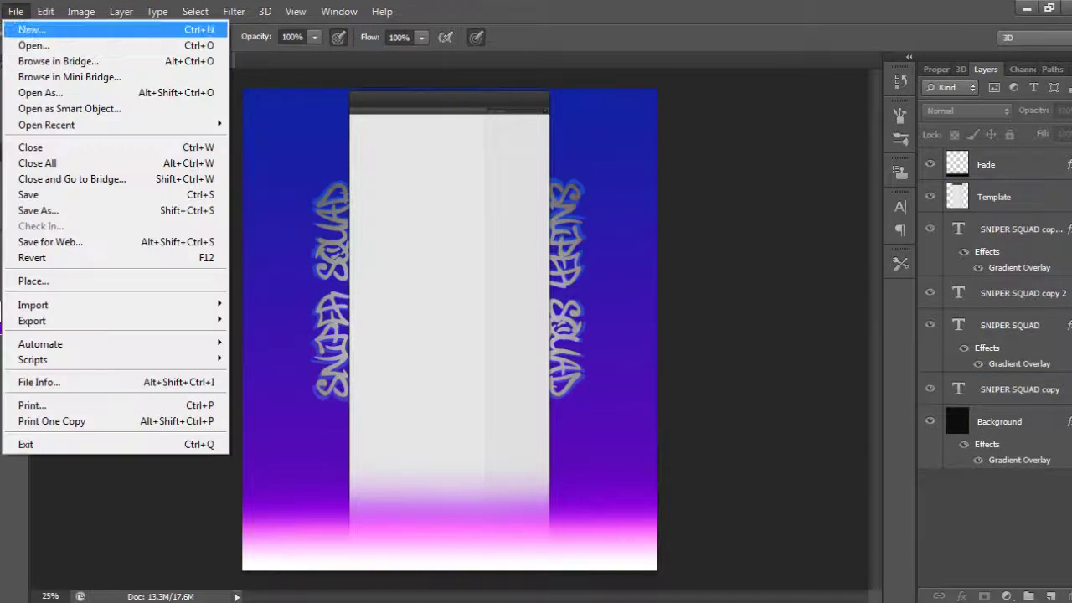
pyautogui.press('Down')
pyautogui.press('Return')
pyautogui.click(345, 203)
pyautogui.scroll(-2, 653, 319)
pyautogui.doubleClick(837, 422)
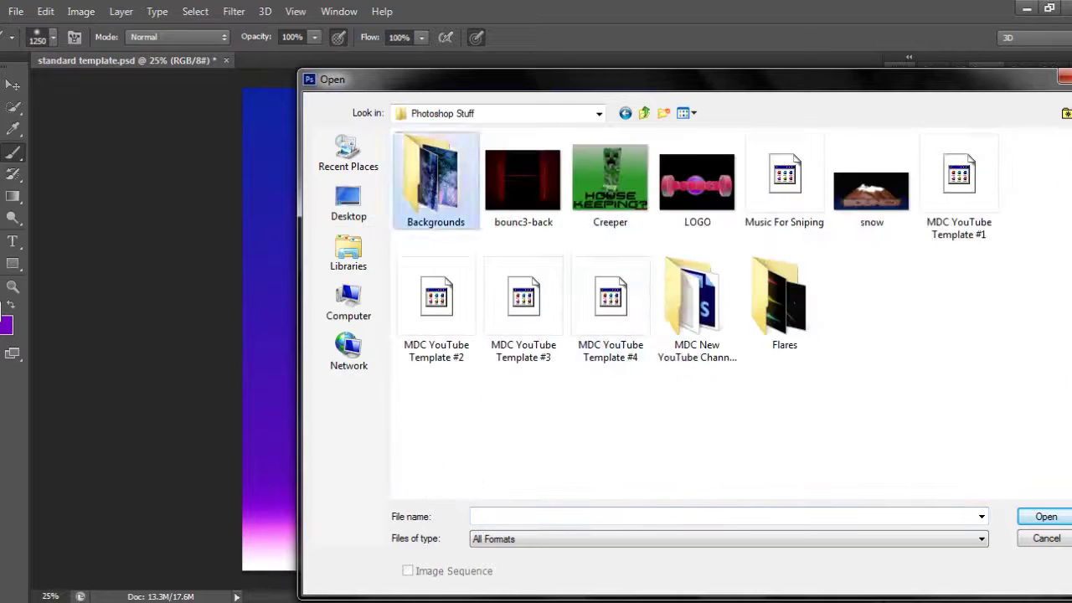
pyautogui.press('Return')
pyautogui.doubleClick(696, 429)
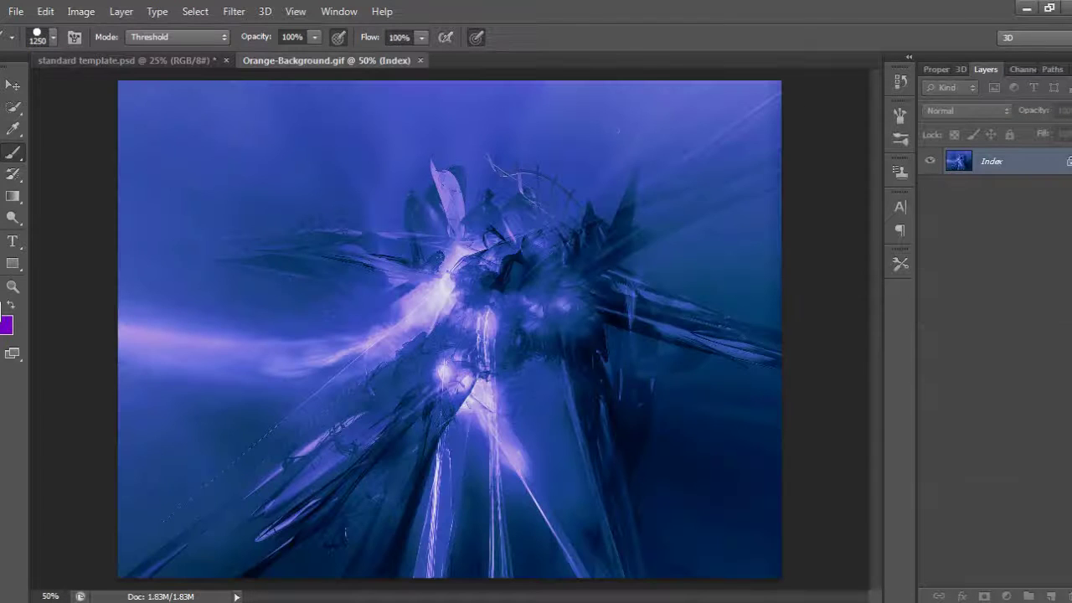
# - Copy the whole abstract background image into standard template.psd and enlarge it to cover the canvas
pyautogui.press('m')
pyautogui.moveTo(119, 82); pyautogui.dragTo(781, 577)
pyautogui.hotkey('ctrl', 'c')
pyautogui.hotkey('ctrl', 'Tab')
pyautogui.hotkey('ctrl', 'v')
pyautogui.hotkey('ctrl', 't')
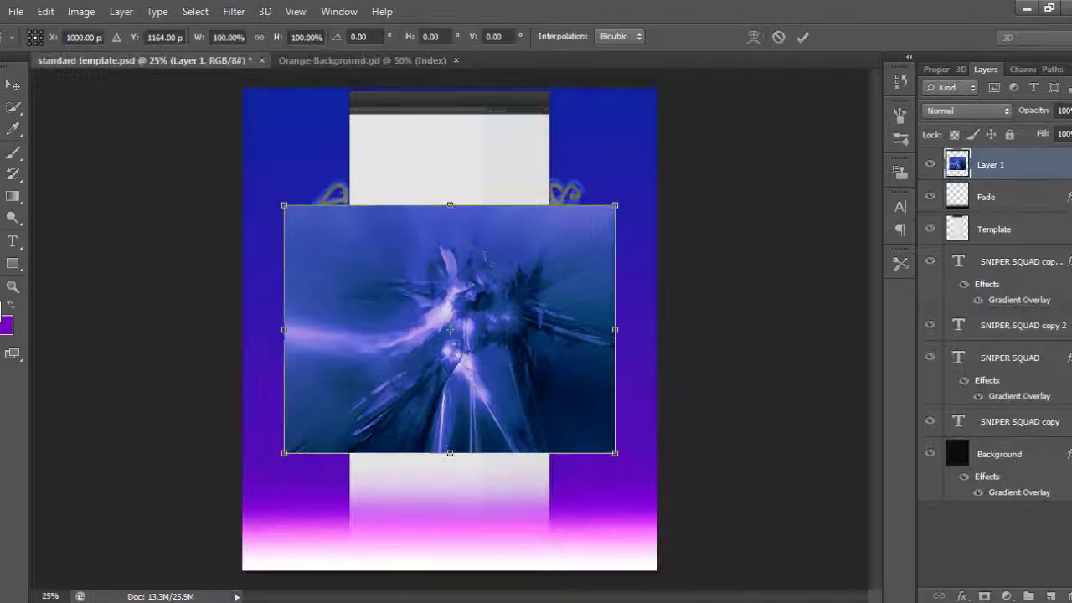
pyautogui.moveTo(618, 203); pyautogui.dragTo(721, 209)
pyautogui.press('Return')
# - Place the abstract image layer directly above the Background layer and set its blend mode to Dissolve
pyautogui.moveTo(991, 165); pyautogui.dragTo(988, 419)
pyautogui.click(968, 110)
pyautogui.click(947, 142)
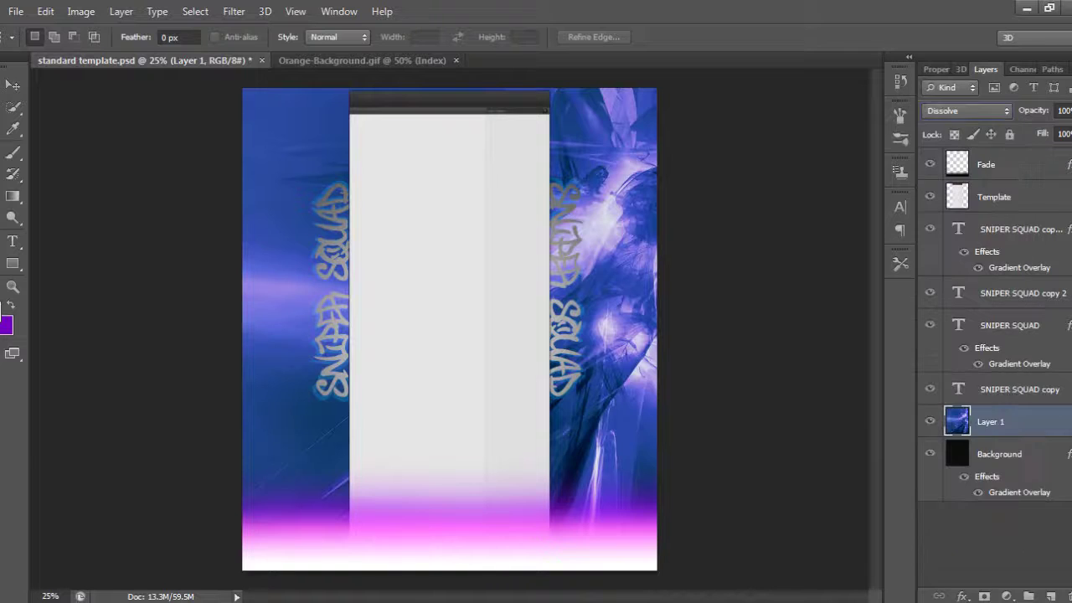
# - Open Blue-Flare-Background.gif from the Backgrounds folder
pyautogui.click(15, 11)
pyautogui.click(36, 48)
pyautogui.click(694, 430)
pyautogui.press('Return')
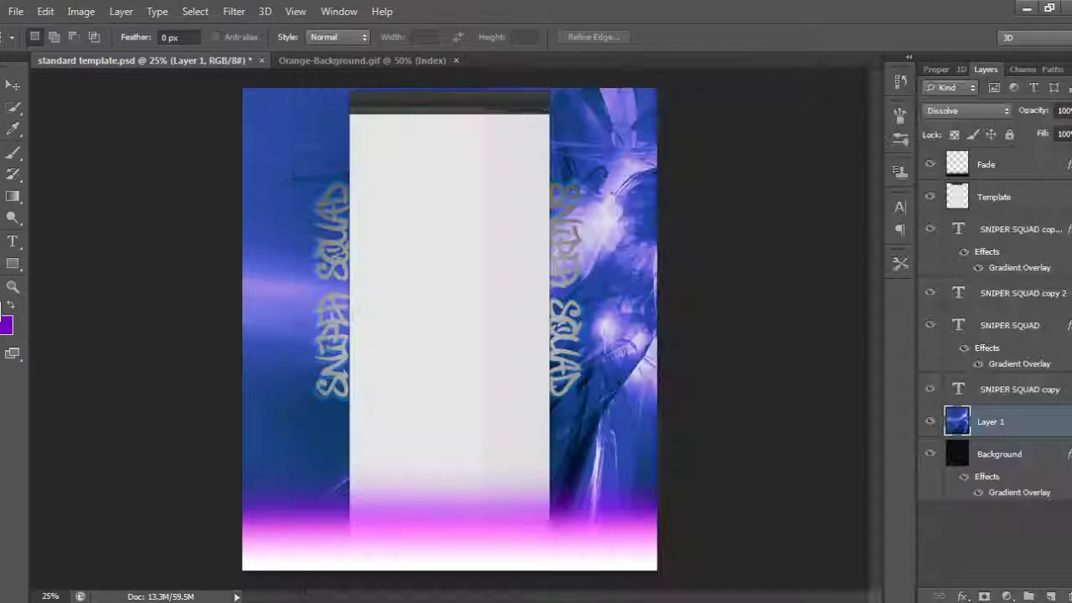
# - Open Avenger Flare.jpg from the Flares folder in Photoshop Stuff
pyautogui.click(15, 11)
pyautogui.click(36, 48)
pyautogui.press('BackSpace')
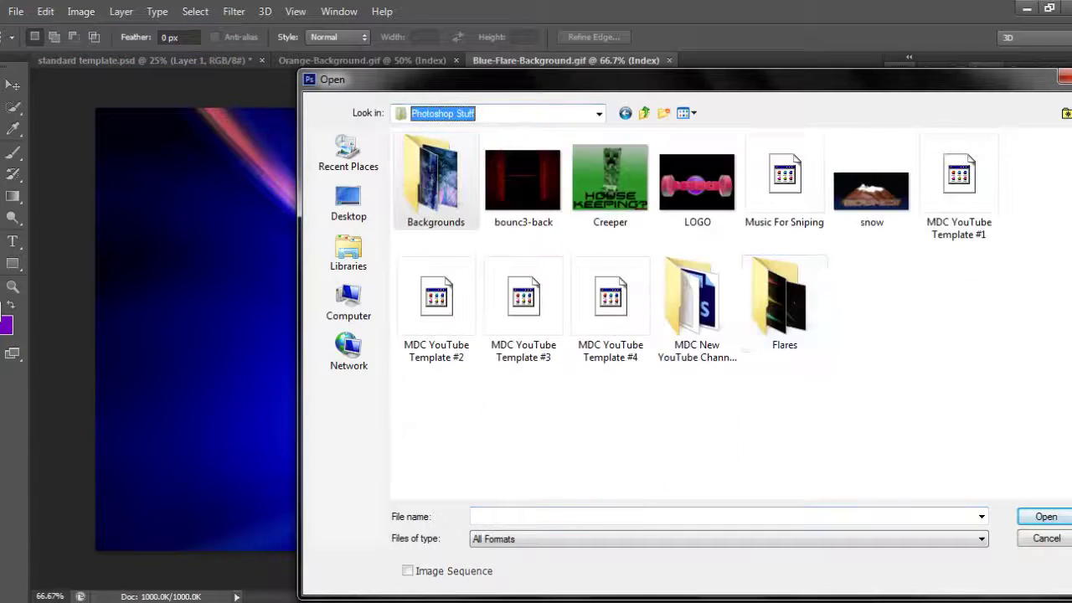
pyautogui.doubleClick(784, 301)
pyautogui.doubleClick(436, 180)
# - Copy the wide strip containing the Avenger flare and paste it into standard template.psd
pyautogui.moveTo(95, 131); pyautogui.dragTo(802, 447)
pyautogui.hotkey('ctrl', 'c')
pyautogui.hotkey('ctrl', 'Tab')
pyautogui.hotkey('ctrl', 'v')
# - Rotate the flare strip -90 degrees, scale it to about 97.5% by 84%, and position it over the right-hand lettering
pyautogui.hotkey('ctrl', 't')
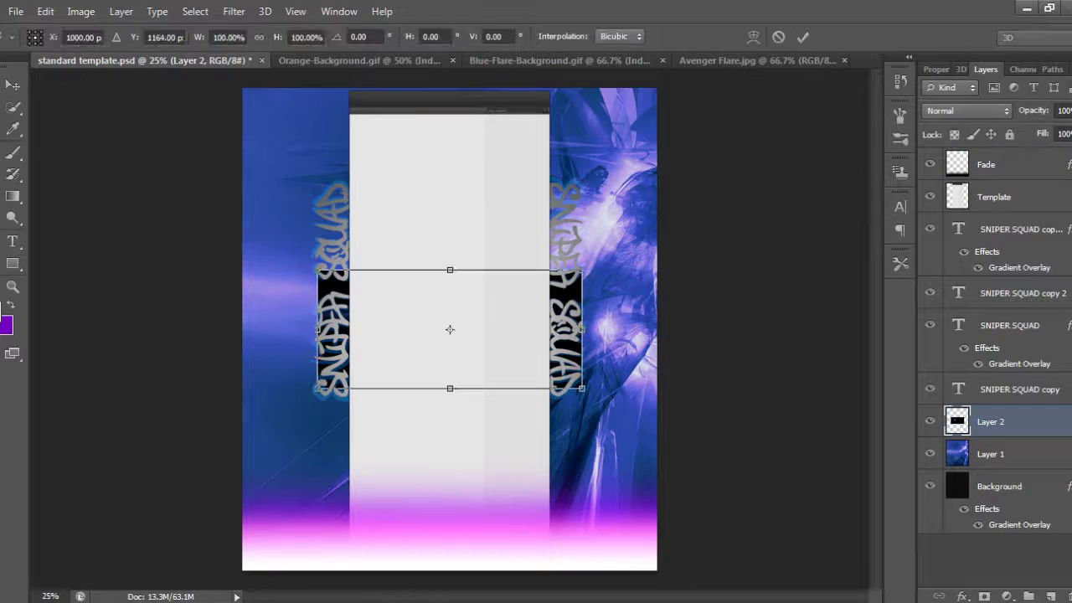
pyautogui.moveTo(450, 329); pyautogui.dragTo(632, 321)
pyautogui.moveTo(794, 276); pyautogui.dragTo(586, 159)
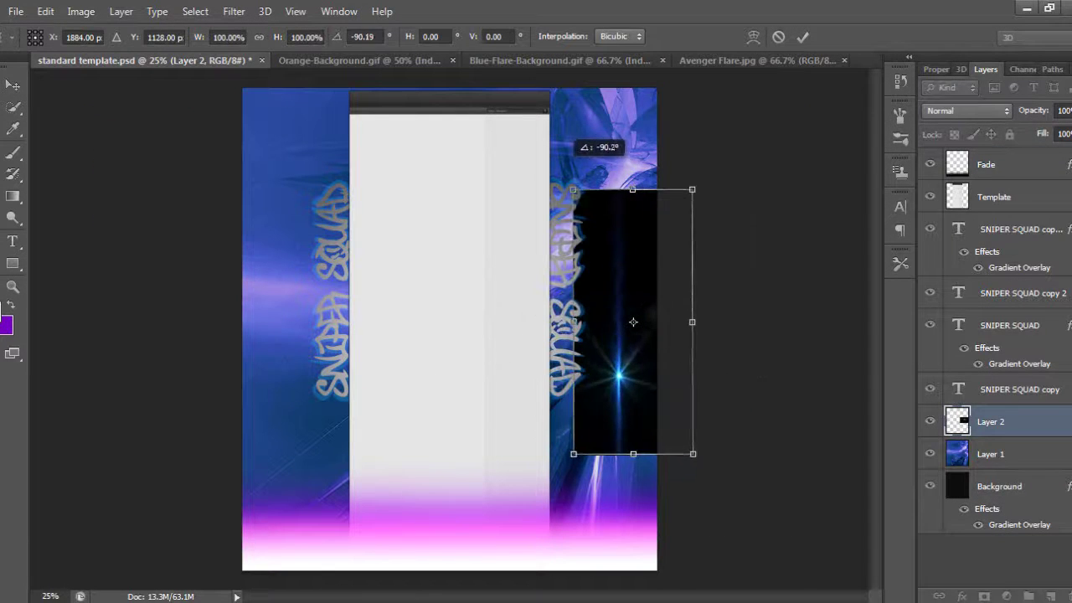
pyautogui.moveTo(633, 322); pyautogui.dragTo(648, 253)
pyautogui.moveTo(537, 120); pyautogui.dragTo(545, 132)
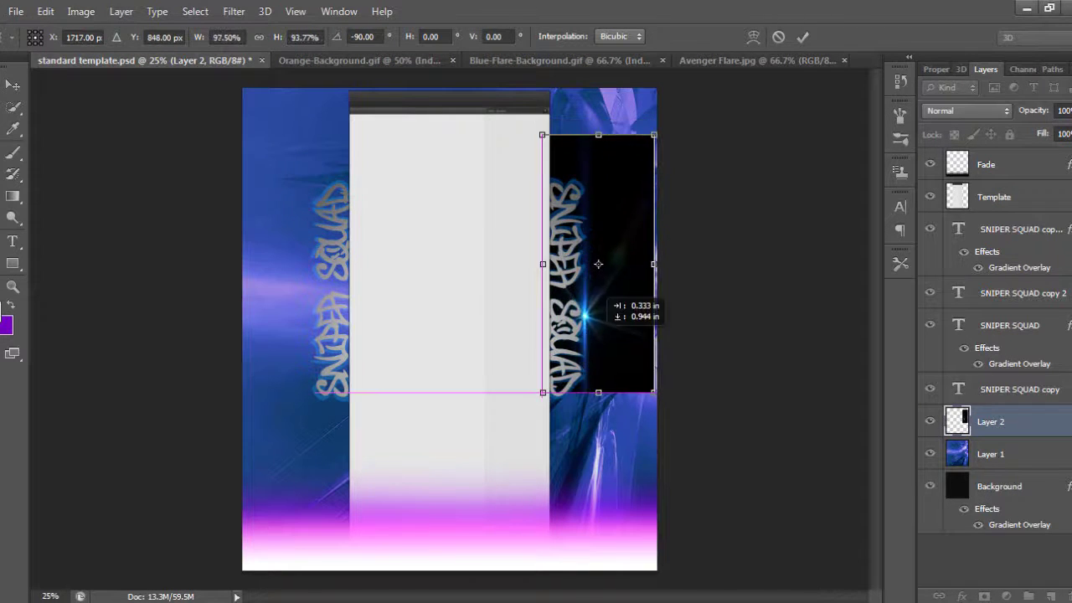
pyautogui.moveTo(538, 253)
pyautogui.mouseDown()
pyautogui.moveTo(527, 252)
pyautogui.moveTo(543, 255)
pyautogui.mouseUp()
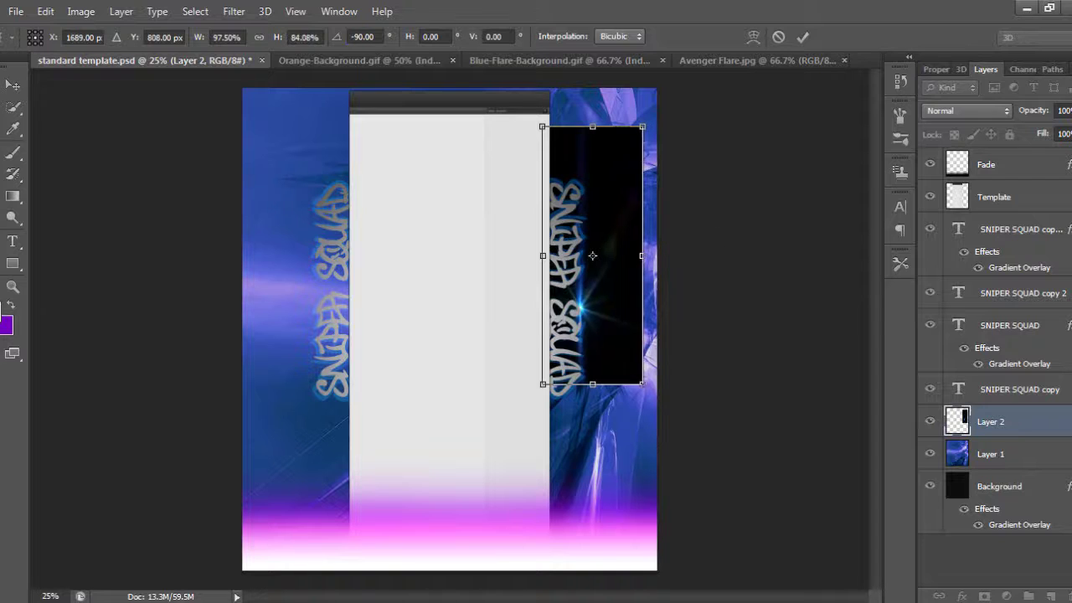
pyautogui.press('Return')
# - Set the flare layer to Screen blend mode and raise it above the text layers, just below Template
pyautogui.click(967, 110)
pyautogui.click(986, 258)
pyautogui.hotkey('ctrl', ']')
pyautogui.hotkey('ctrl', ']')
pyautogui.hotkey('ctrl', ']')
pyautogui.hotkey('ctrl', ']')
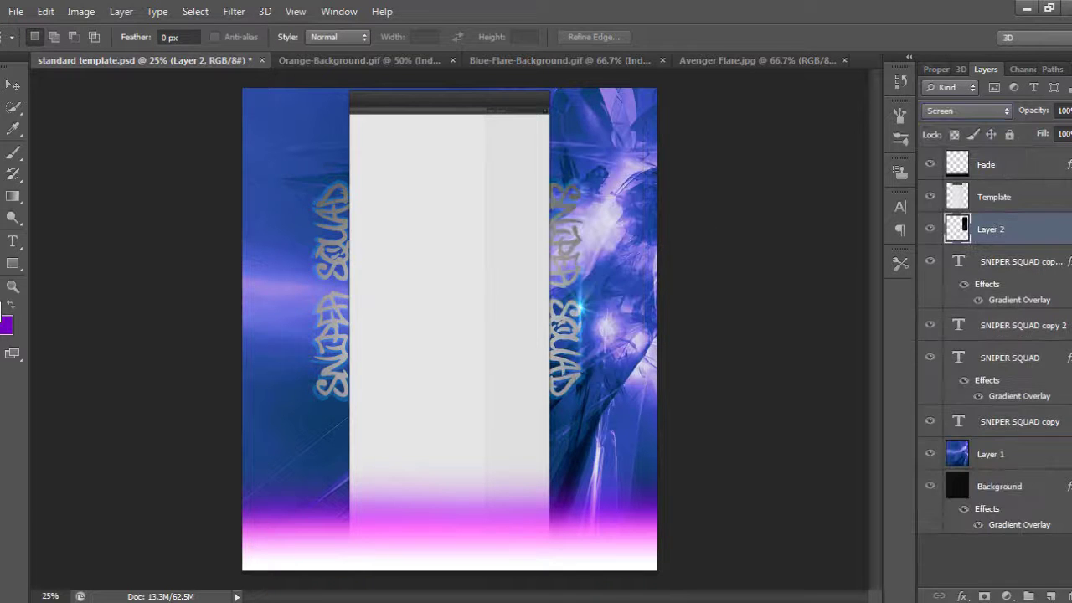
# - Duplicate the flare layer in place to intensify the glow on the right-hand lettering
pyautogui.hotkey('ctrl', 't')
pyautogui.press('Escape')
pyautogui.hotkey('ctrl', 'j')
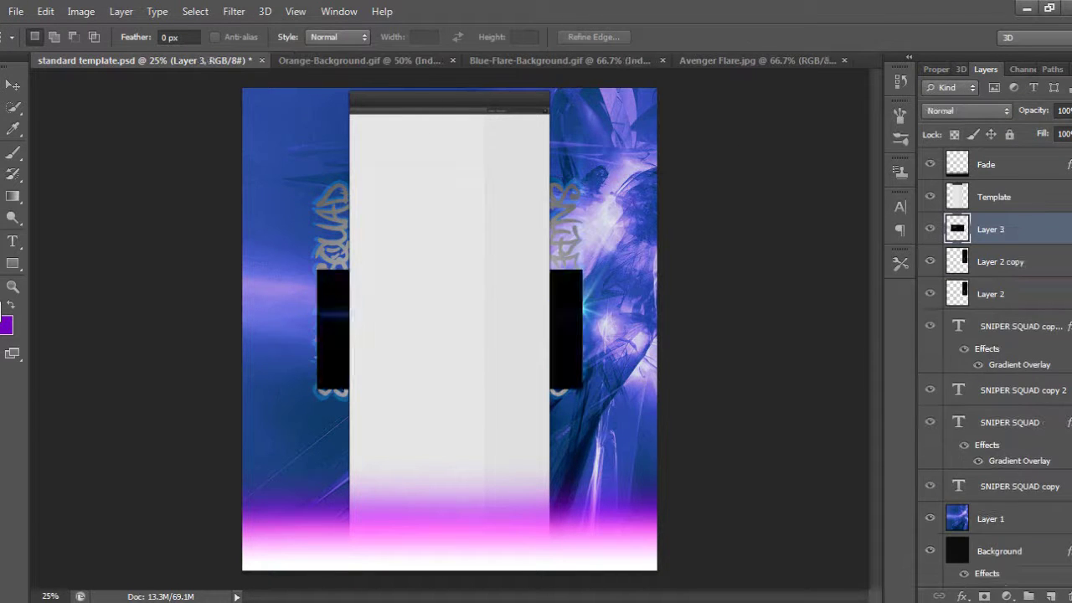
# - Duplicate both flare layers together and move the copies over to the left-hand lettering
pyautogui.doubleClick(991, 261)
pyautogui.keyDown('shift'); pyautogui.click(1000, 229); pyautogui.keyUp('shift')
pyautogui.rightClick(1000, 228)
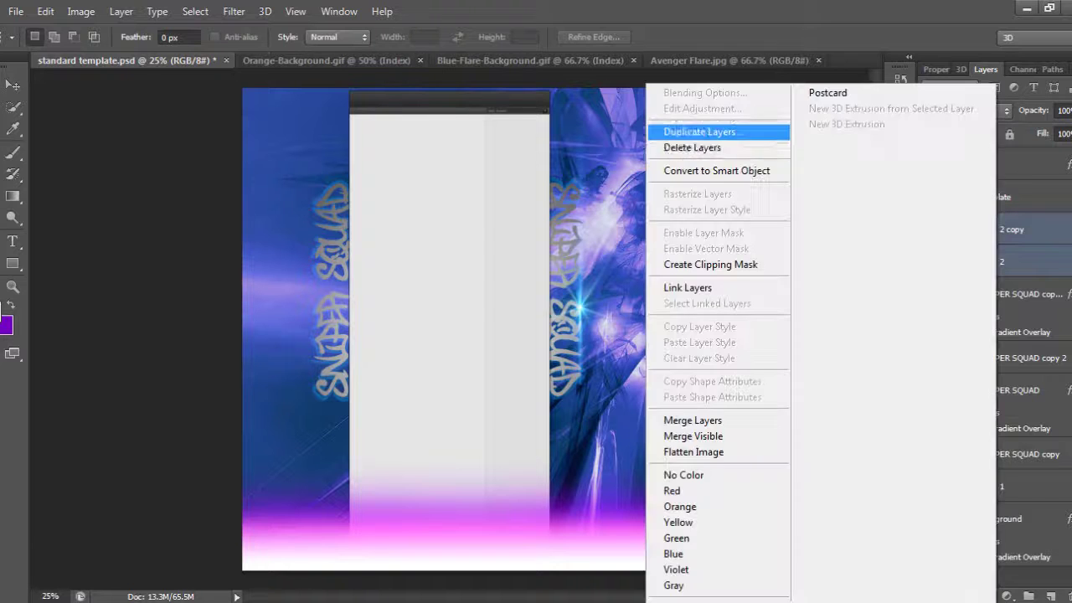
pyautogui.click(720, 129)
pyautogui.press('Return')
pyautogui.hotkey('ctrl', 't')
pyautogui.moveTo(615, 234); pyautogui.dragTo(351, 317)
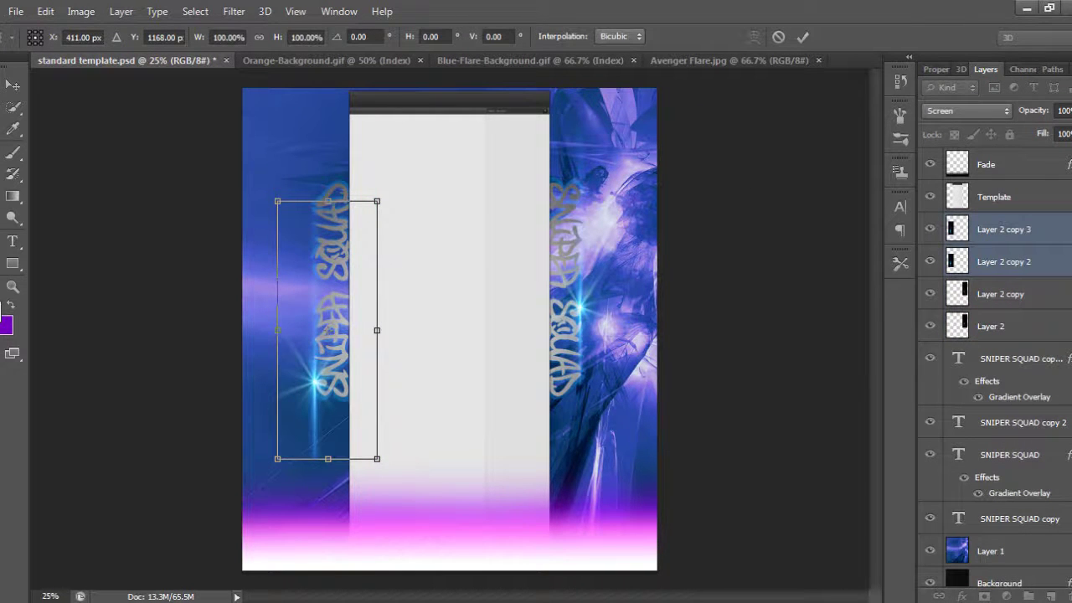
# - Rotate the copied flares to -180 degrees and align them with the outer edge of the left-hand lettering
pyautogui.moveTo(387, 468); pyautogui.dragTo(293, 444)
pyautogui.click(364, 37)
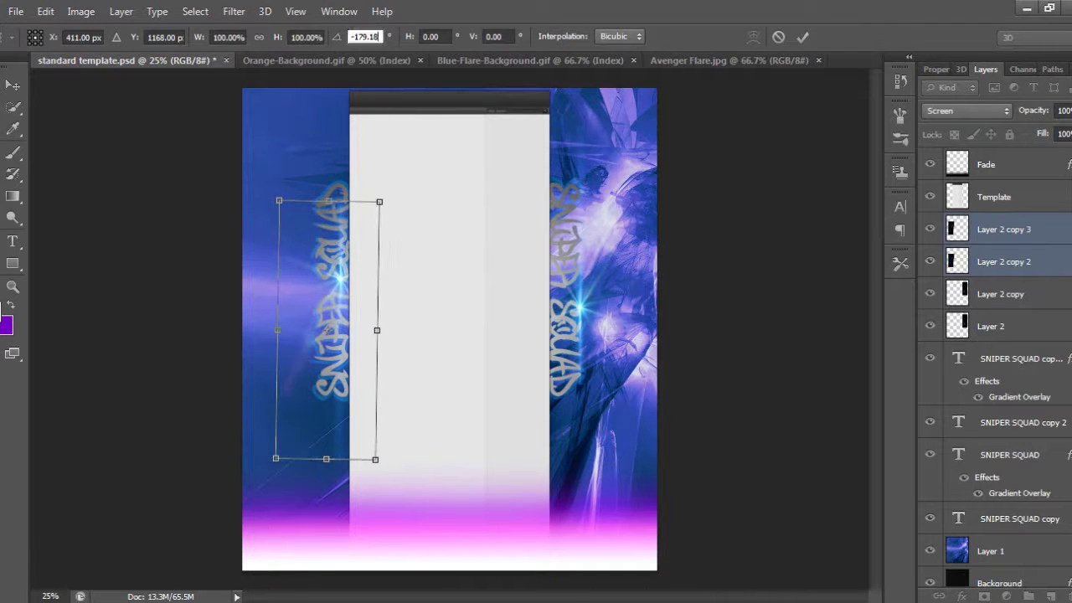
pyautogui.write('-180')
pyautogui.press('Return')
pyautogui.moveTo(337, 250)
pyautogui.mouseDown()
pyautogui.moveTo(374, 350)
pyautogui.moveTo(338, 345)
pyautogui.moveTo(315, 260)
pyautogui.moveTo(323, 256)
pyautogui.mouseUp()
pyautogui.press('Return')
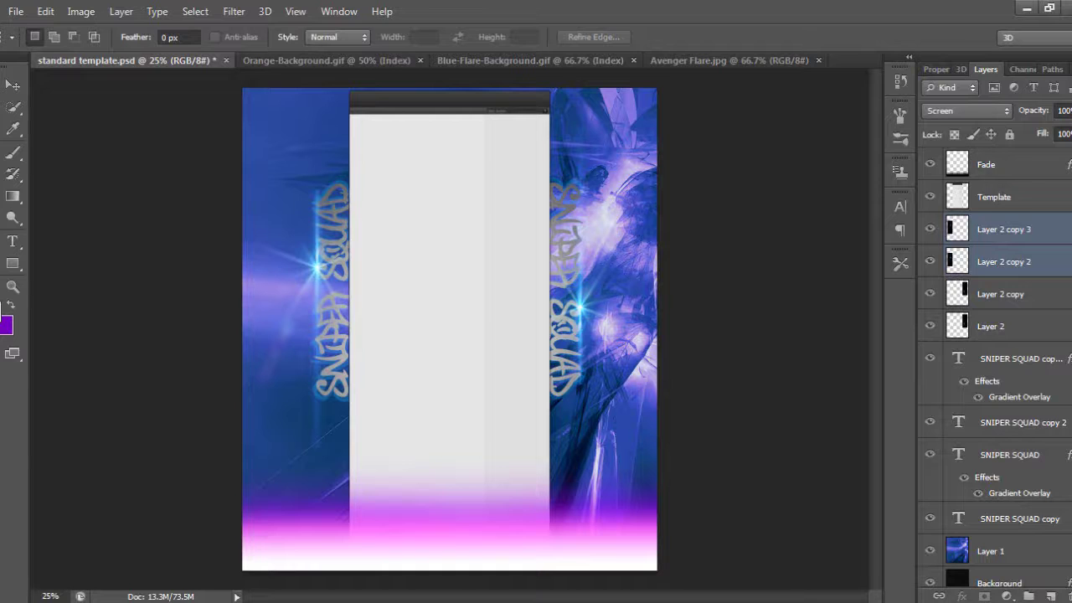
# - Open Blue Flare.png from the Flares folder
pyautogui.click(15, 11)
pyautogui.click(33, 41)
pyautogui.doubleClick(531, 185)
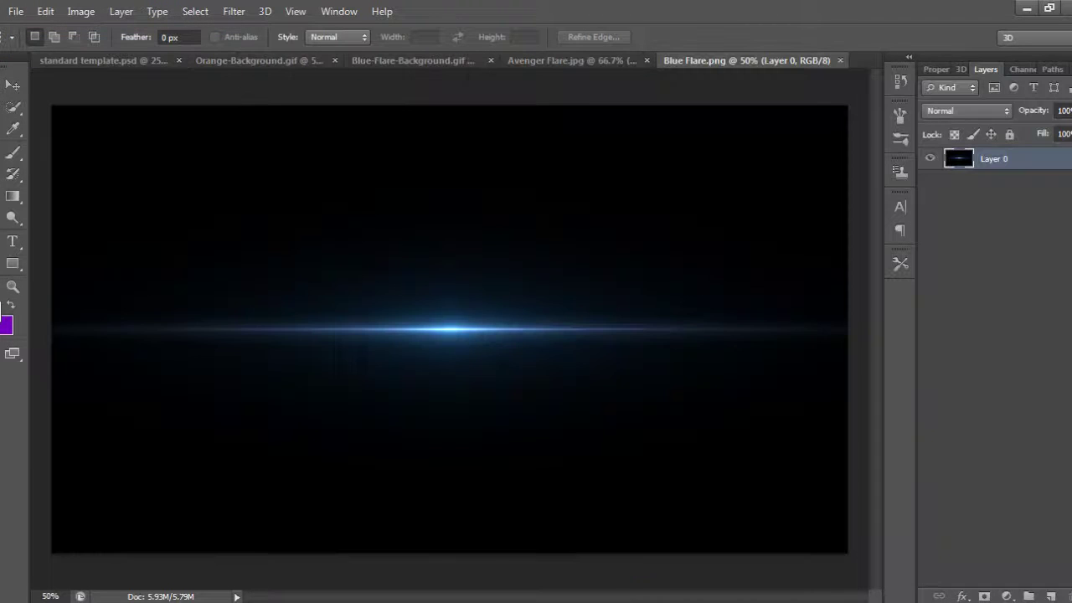
# - Copy the full-width central band of the blue flare and paste it as the topmost layer of standard template.psd
pyautogui.moveTo(53, 268); pyautogui.dragTo(848, 378)
pyautogui.moveTo(52, 204)
pyautogui.mouseDown()
pyautogui.moveTo(95, 235)
pyautogui.moveTo(848, 452)
pyautogui.mouseUp()
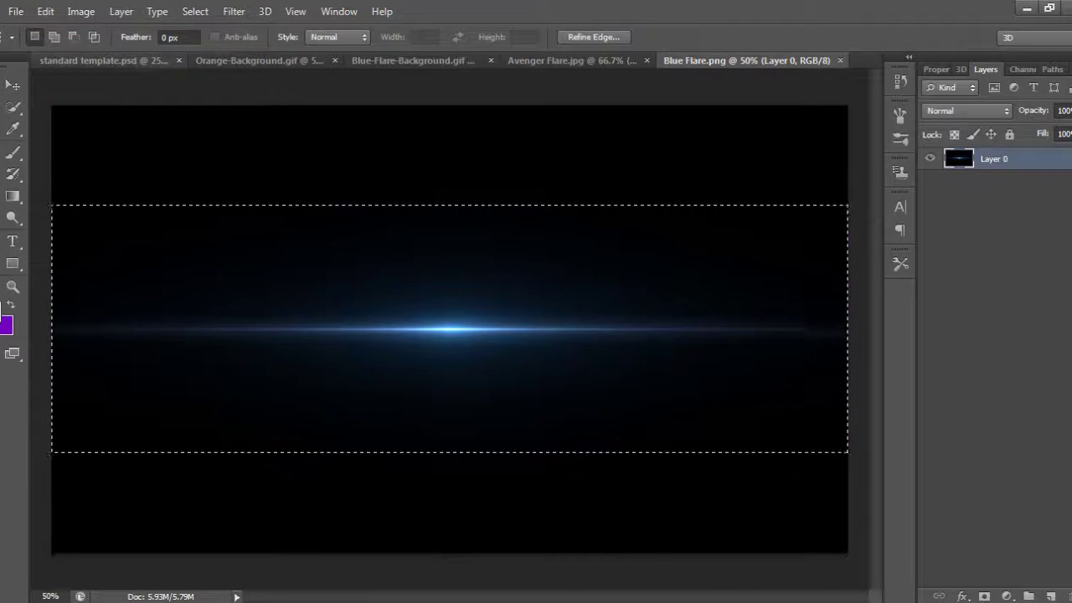
pyautogui.hotkey('ctrl', 'c')
pyautogui.hotkey('ctrl', 'Tab')
pyautogui.hotkey('ctrl', 'v')
pyautogui.hotkey('ctrl', 'shift', ']')
# - Stretch the blue flare beyond both canvas edges over the bottom fade and change its blend mode to hide the black
pyautogui.hotkey('ctrl', 't')
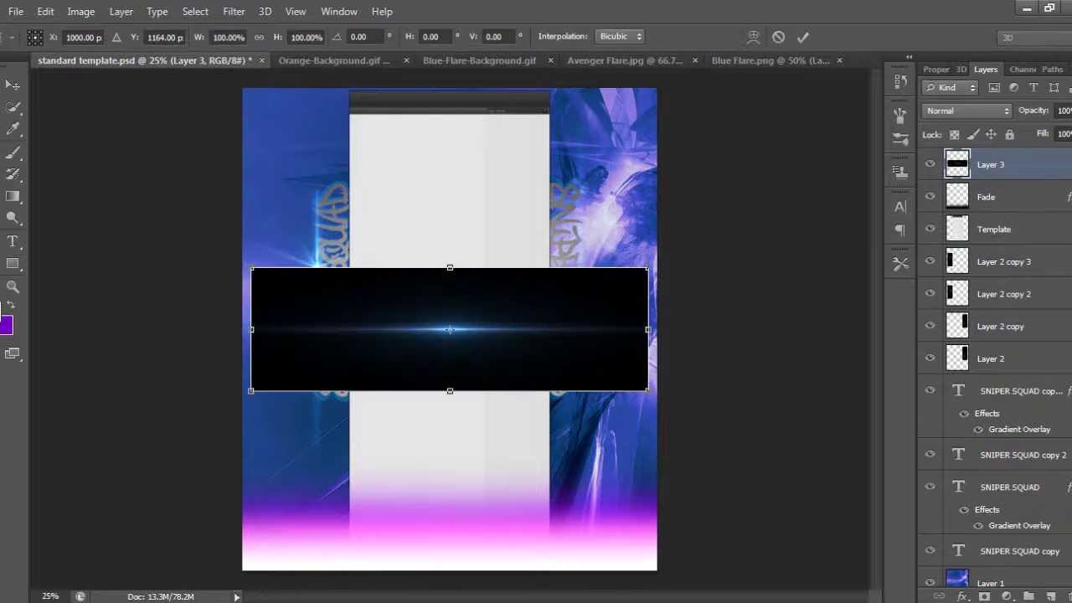
pyautogui.moveTo(469, 335); pyautogui.dragTo(469, 520)
pyautogui.moveTo(254, 517); pyautogui.dragTo(168, 511)
pyautogui.moveTo(658, 511); pyautogui.dragTo(732, 510)
pyautogui.click(967, 111)
pyautogui.click(964, 239)
pyautogui.moveTo(578, 469); pyautogui.dragTo(578, 482)
pyautogui.press('Return')
# - Export the design for web as a non-interlaced PNG-24, 2000 px wide, named New in the Clan Info folder
pyautogui.hotkey('ctrl', 'alt', 'shift', 's')
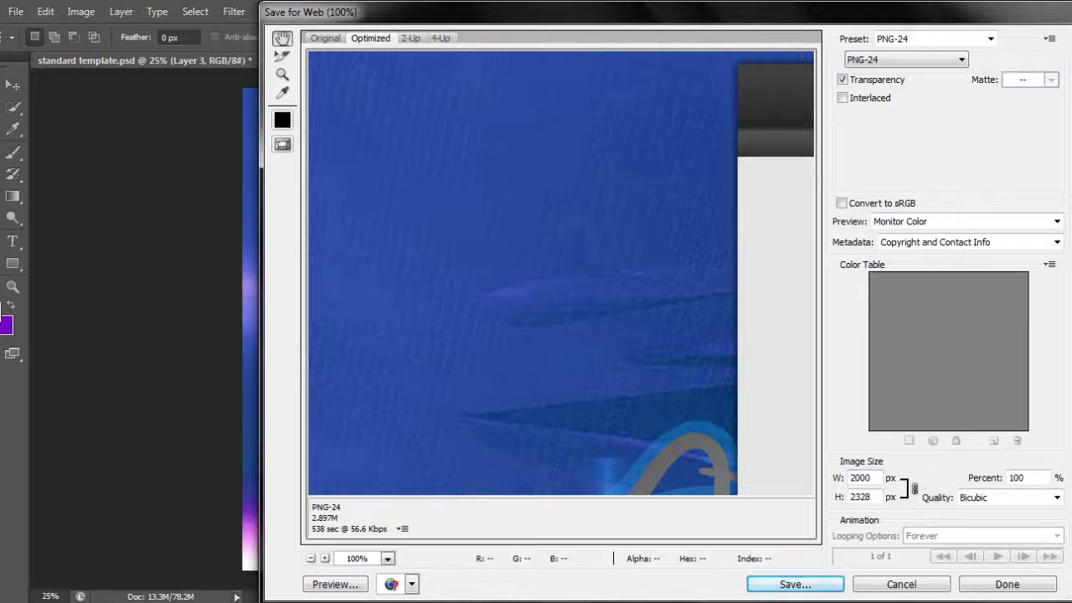
pyautogui.hotkey('ctrl', '-')
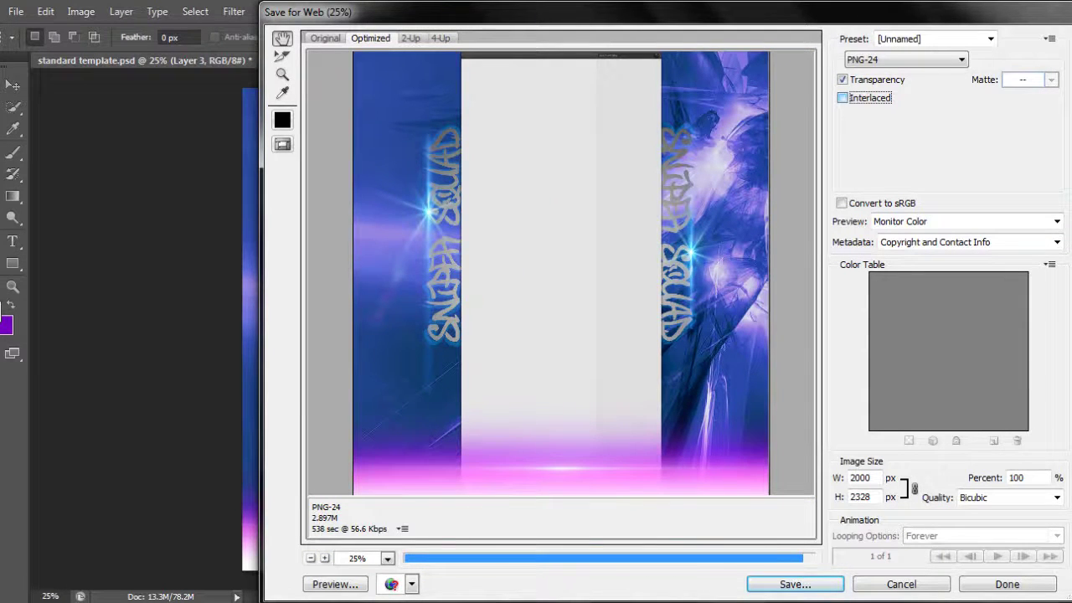
pyautogui.click(842, 98)
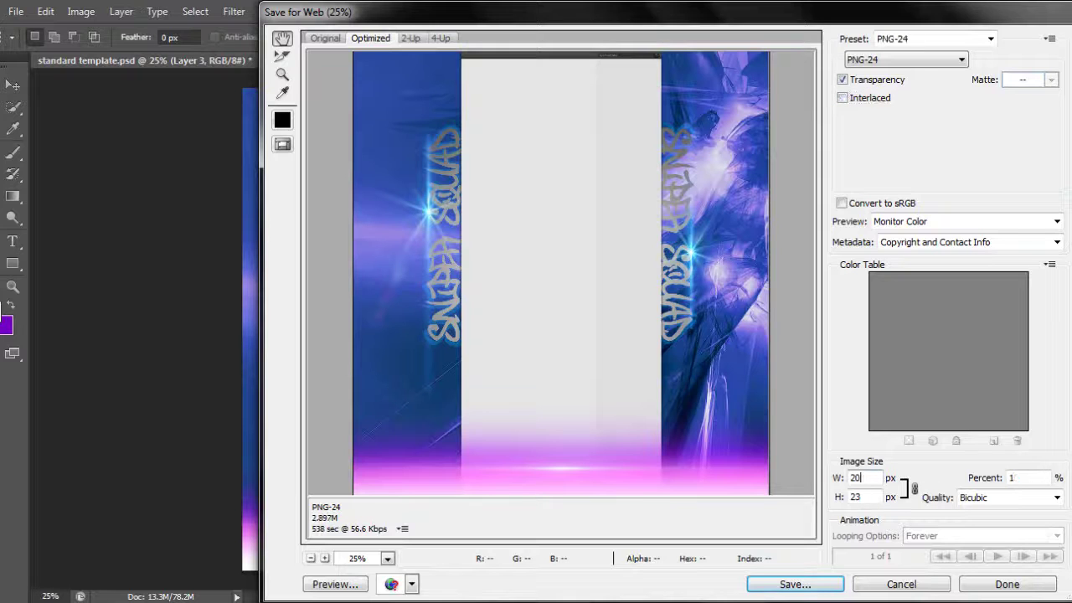
pyautogui.press('Return')
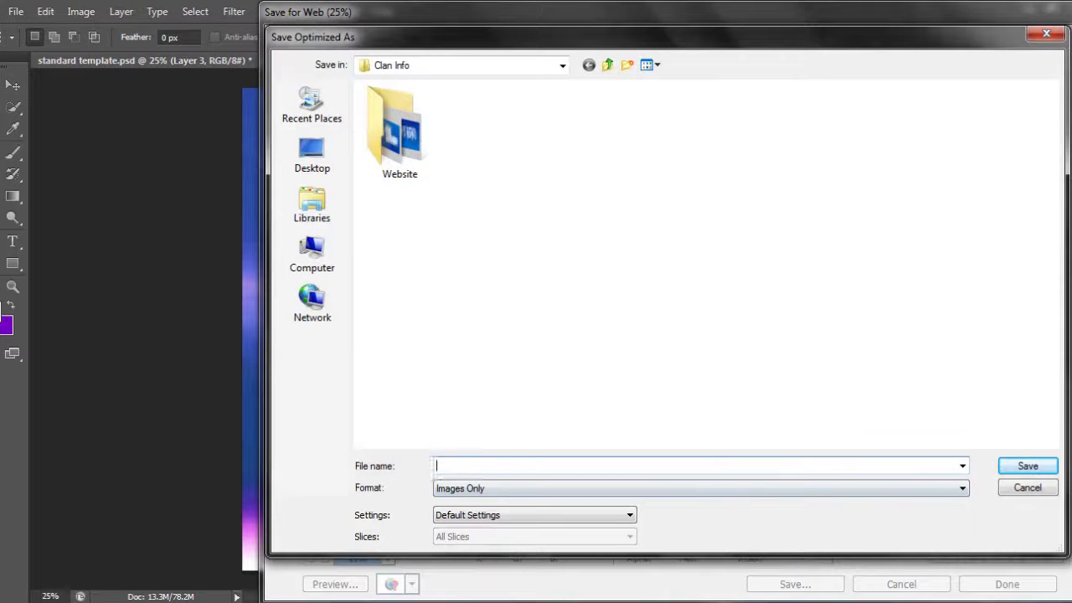
pyautogui.write('New')
pyautogui.press('Return')
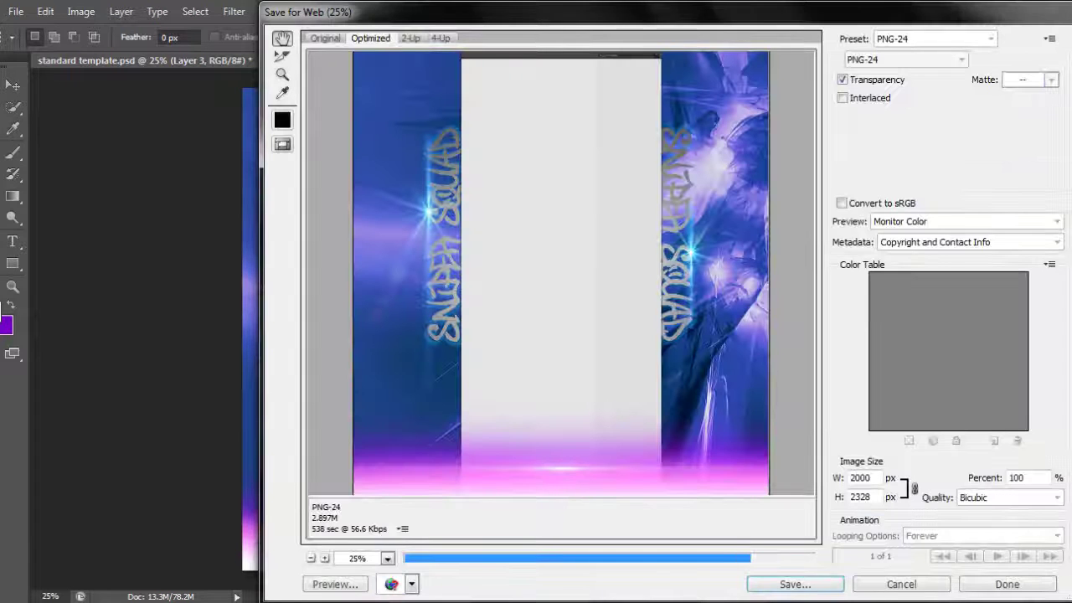